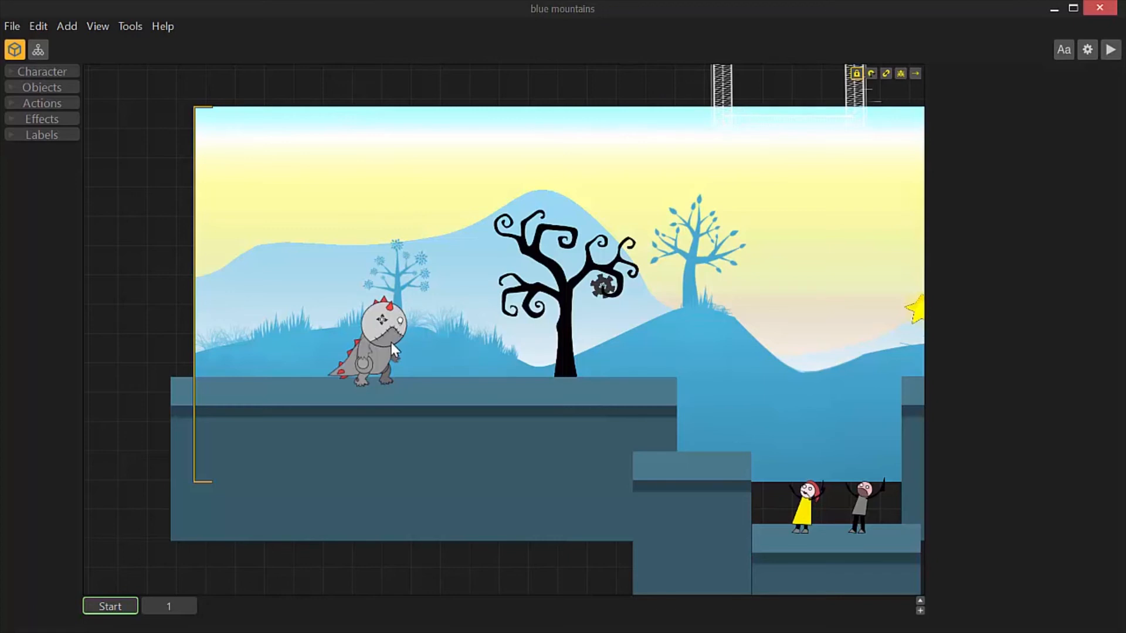
# Play-test the level in the preview, moving the dinosaur character along the platforms, and close the preview
pyautogui.click(1110, 52)
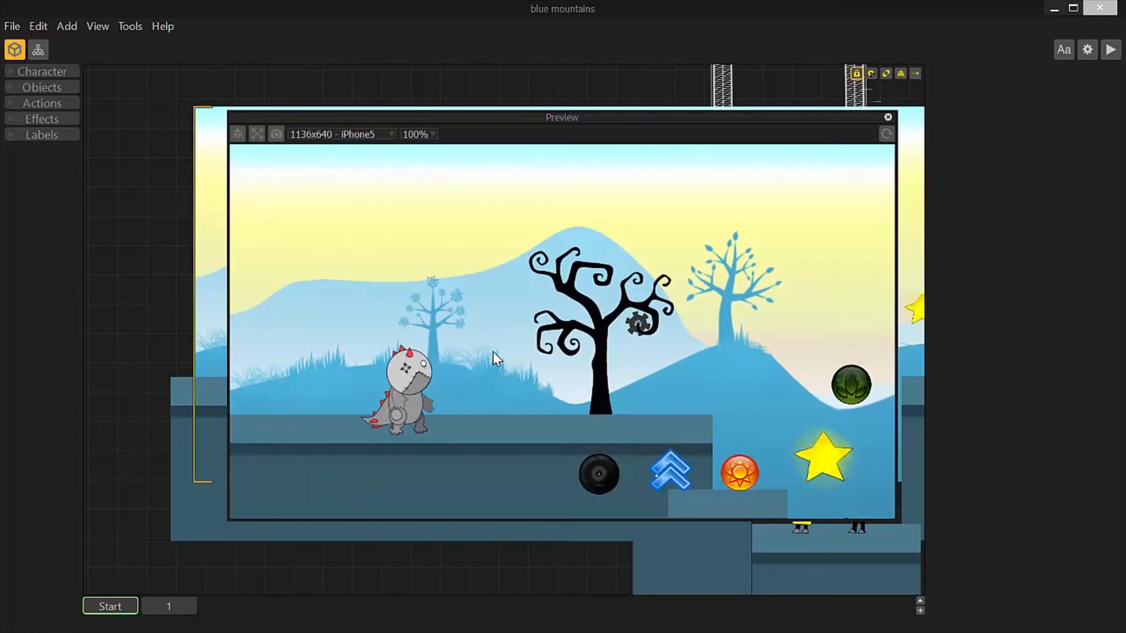
pyautogui.press('Right')
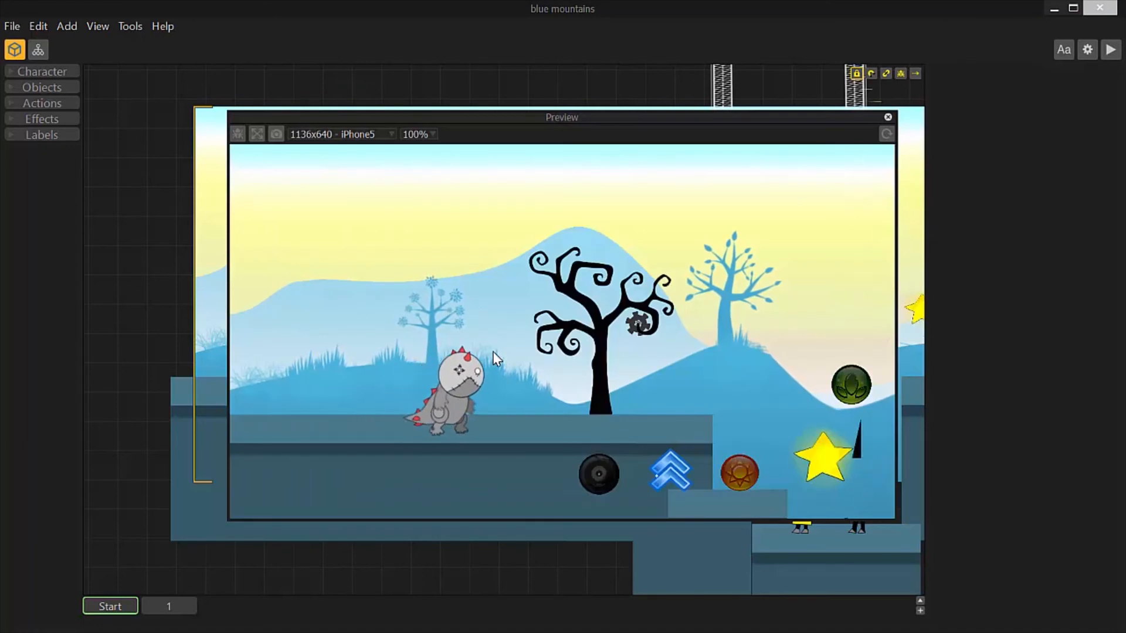
pyautogui.press('Left')
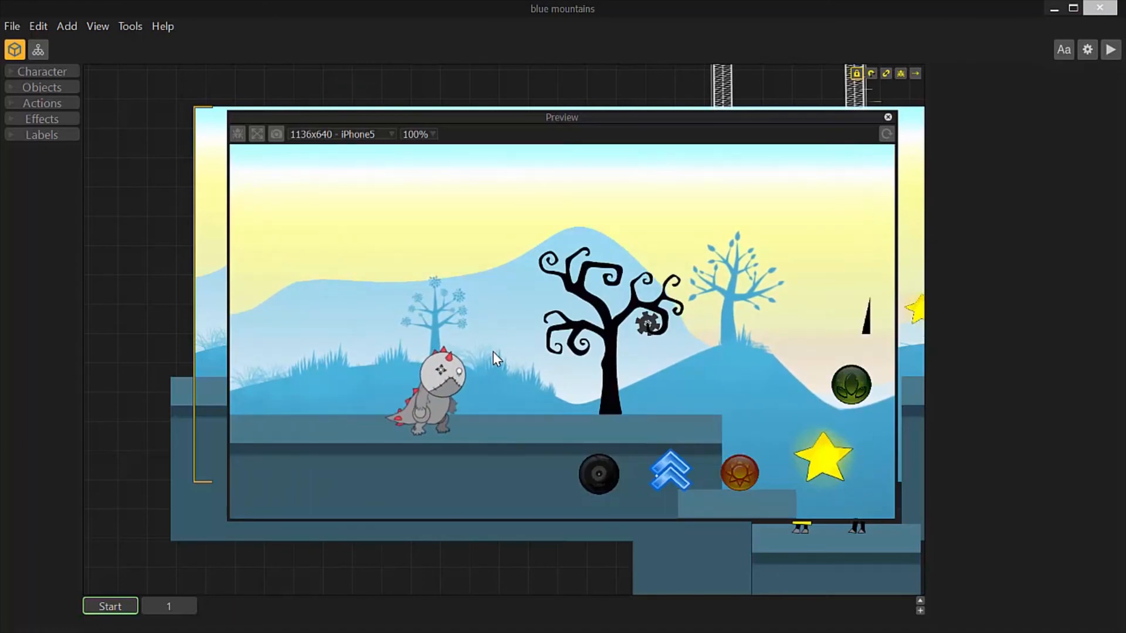
pyautogui.press('space')
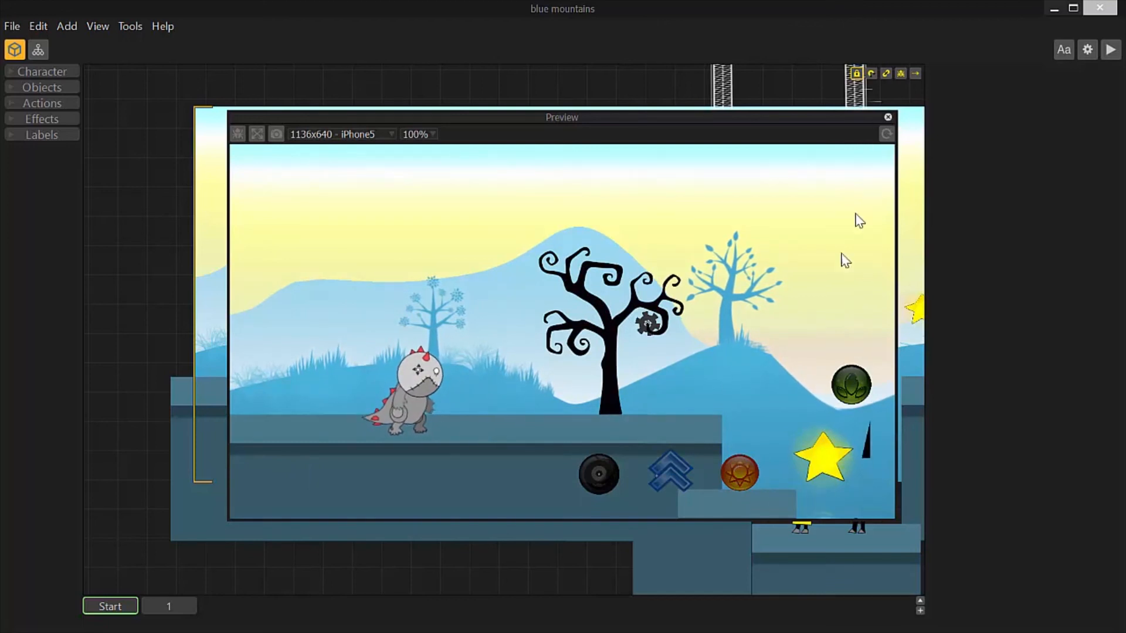
pyautogui.press('Right')
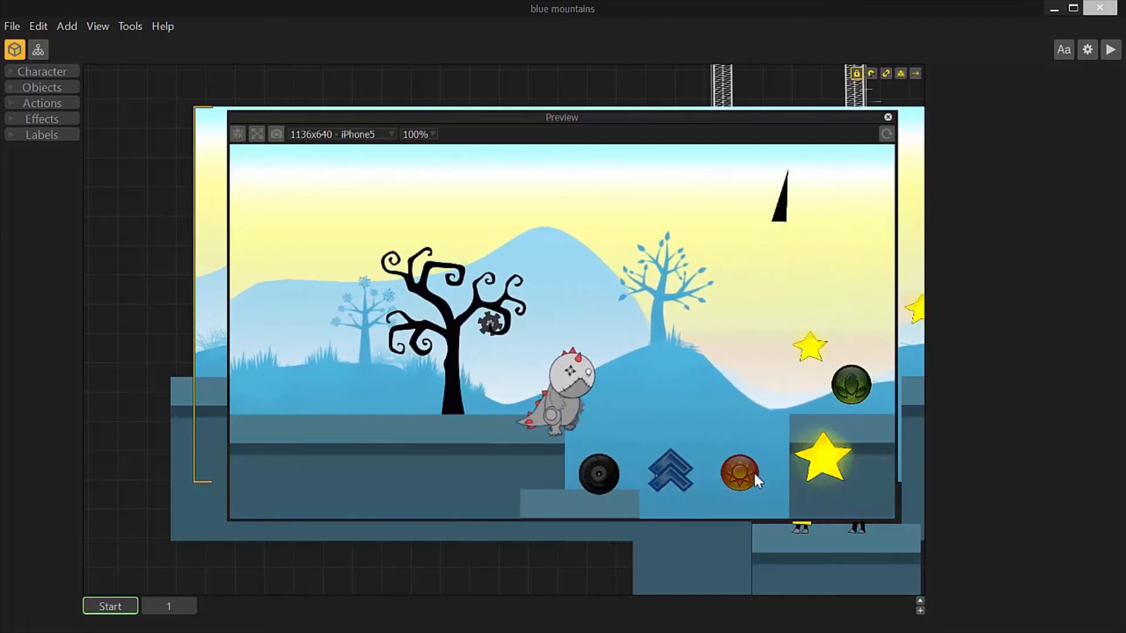
pyautogui.press('space')
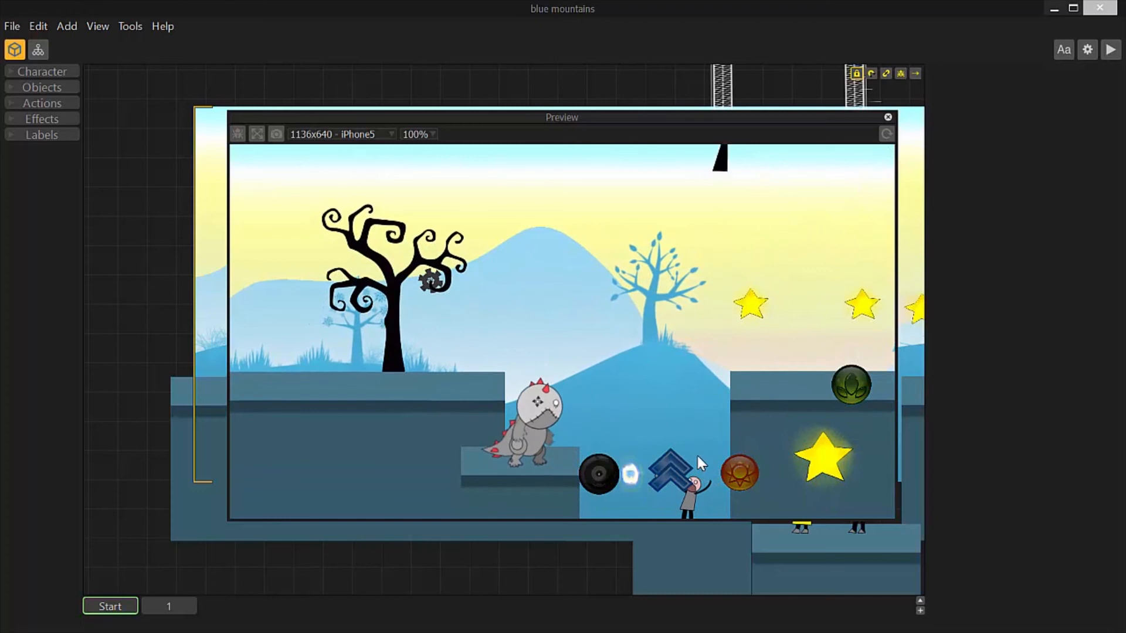
pyautogui.click(888, 117)
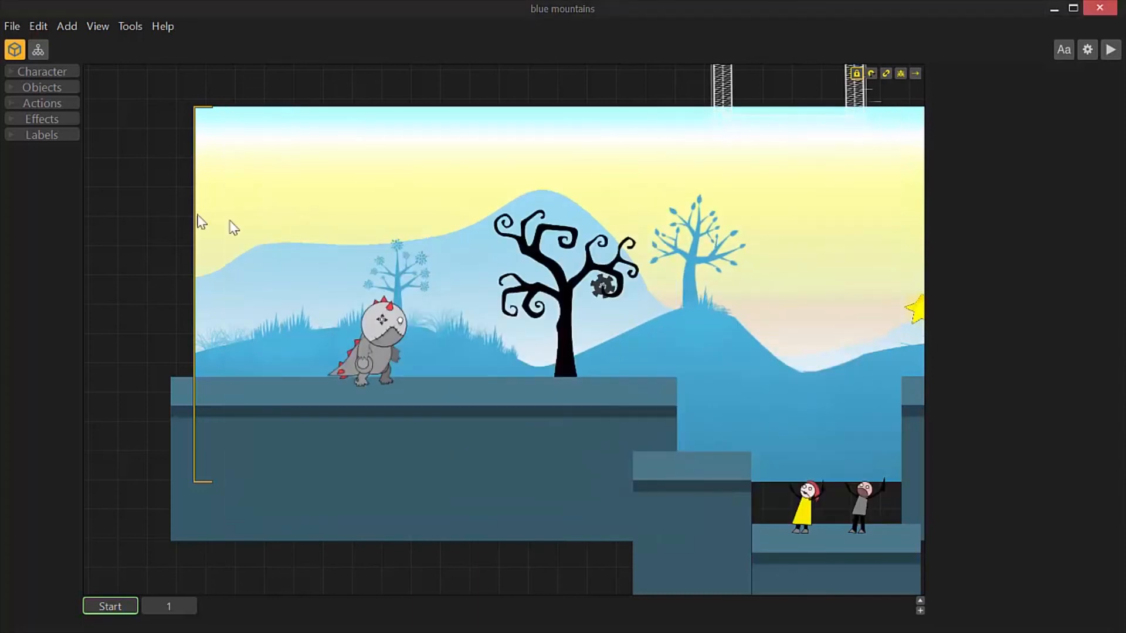
# List the project's action assets and narrow the editor window to uncover the desktop beside it
pyautogui.click(32, 103)
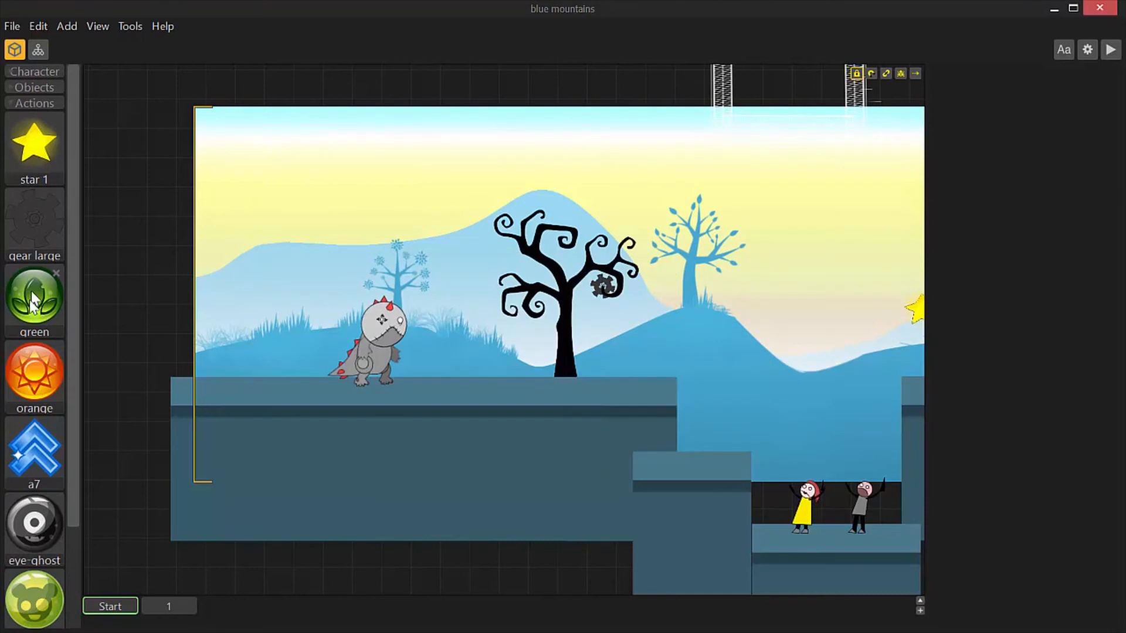
pyautogui.scroll(-3, 68, 290)
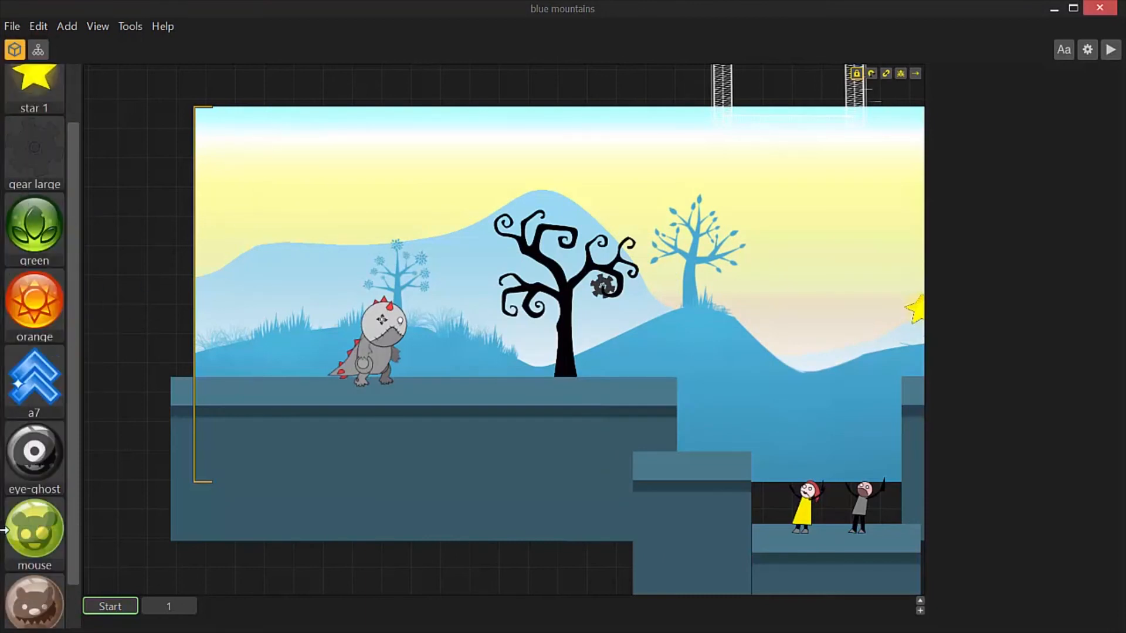
pyautogui.moveTo(2, 528); pyautogui.dragTo(151, 507)
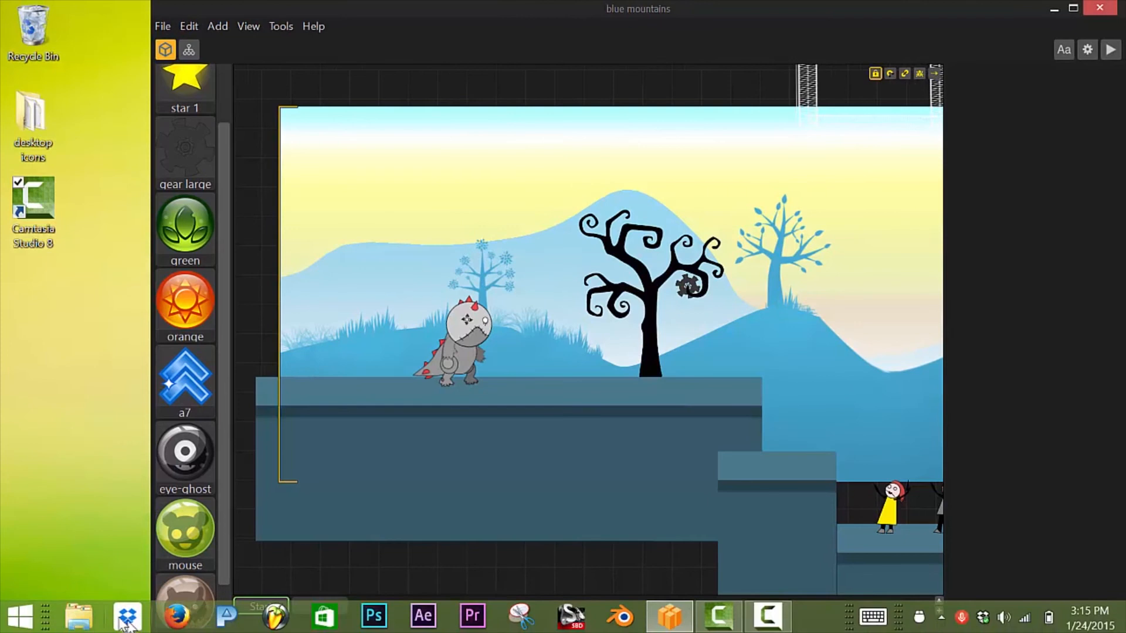
pyautogui.click(81, 626)
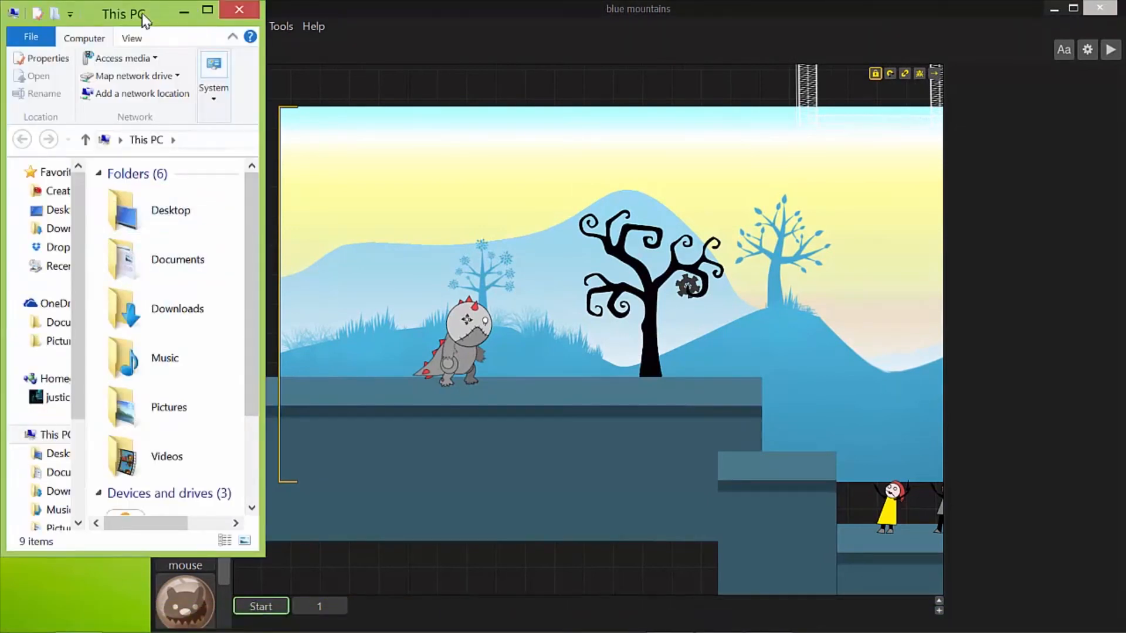
pyautogui.moveTo(150, 13); pyautogui.dragTo(130, 22)
pyautogui.moveTo(243, 86); pyautogui.dragTo(170, 93)
pyautogui.click(90, 22)
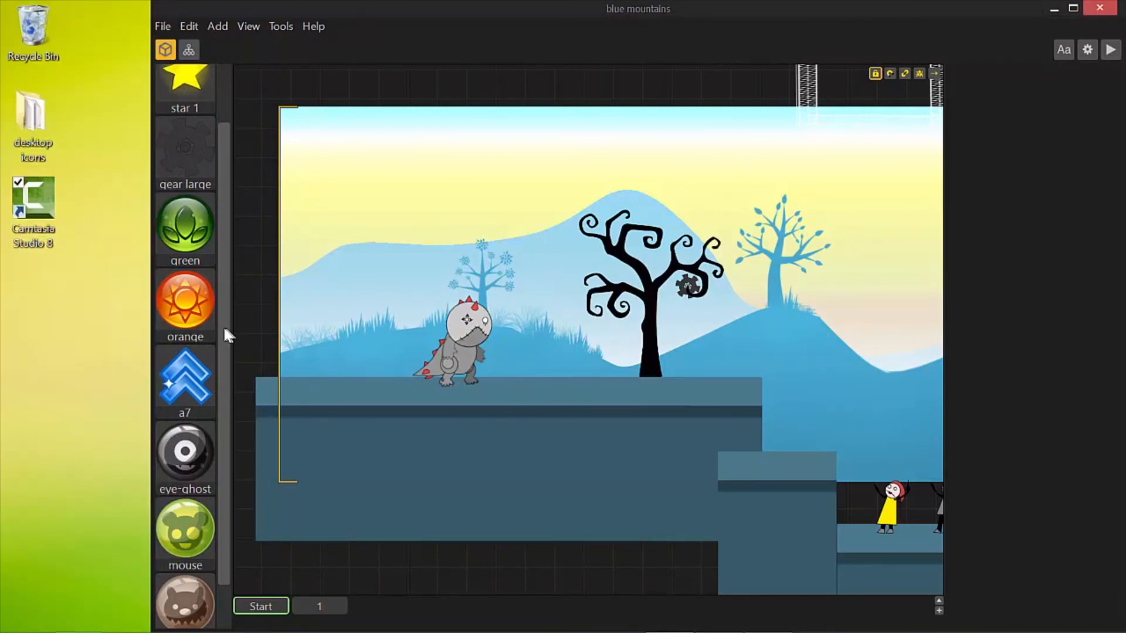
# Review the a7 action's settings and check which action is assigned to the blue arrow button on the Game Field screen
pyautogui.click(189, 385)
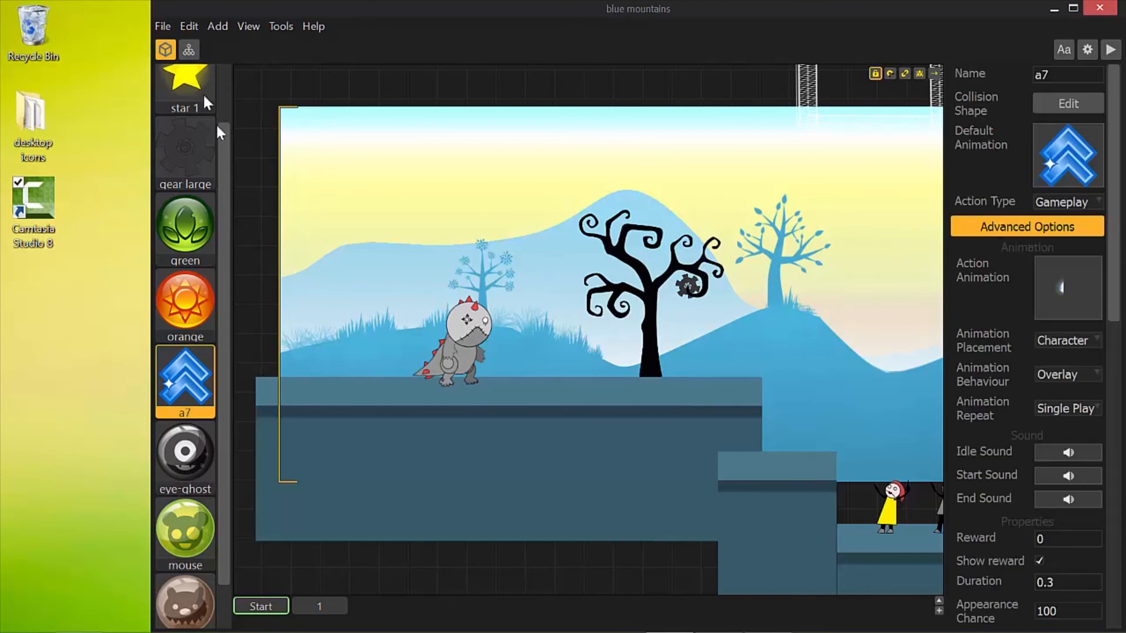
pyautogui.moveTo(219, 174); pyautogui.dragTo(221, 111)
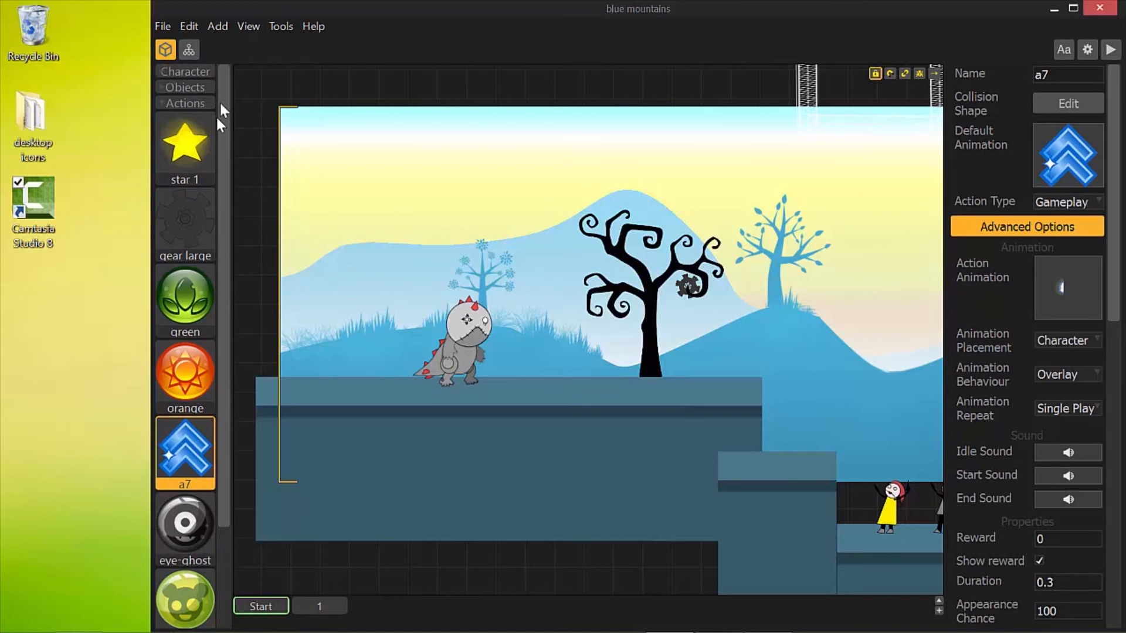
pyautogui.click(189, 50)
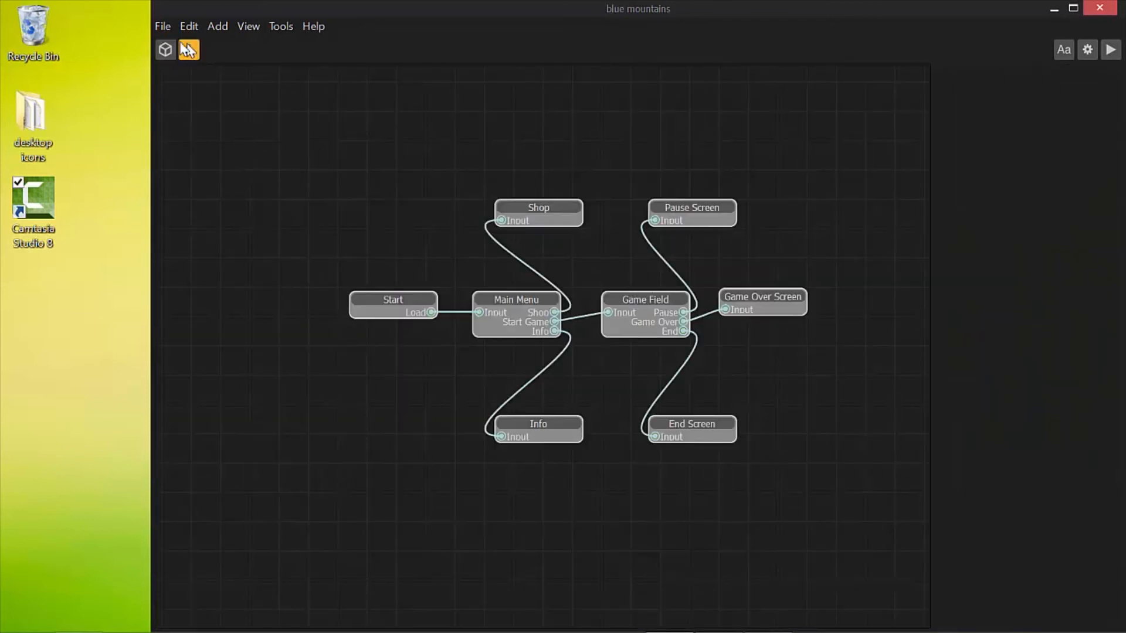
pyautogui.doubleClick(641, 297)
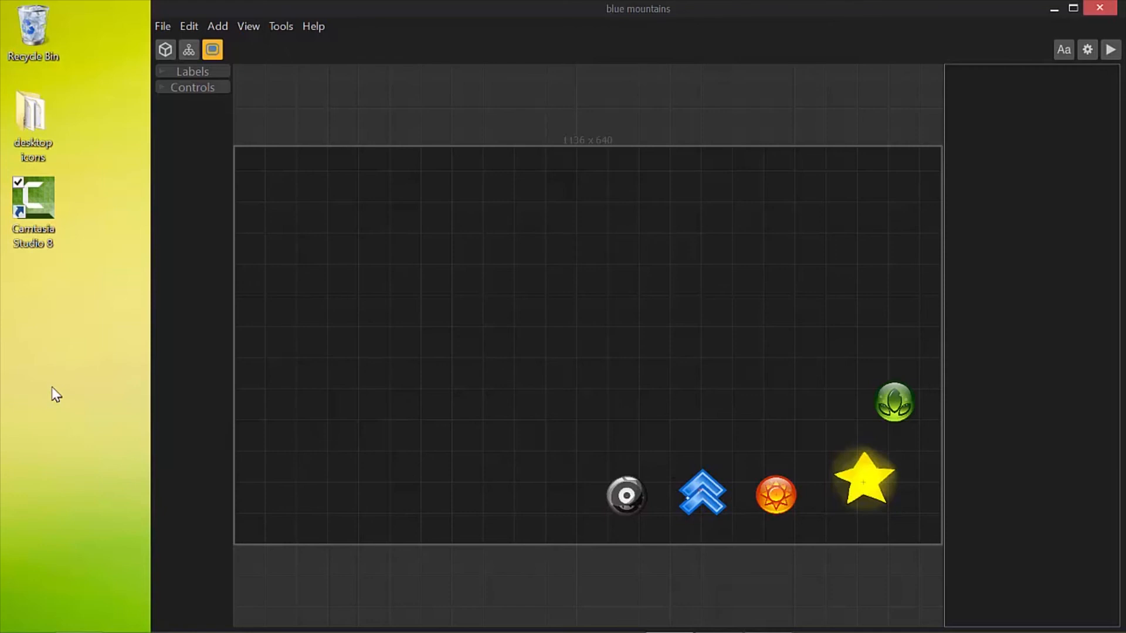
pyautogui.click(707, 497)
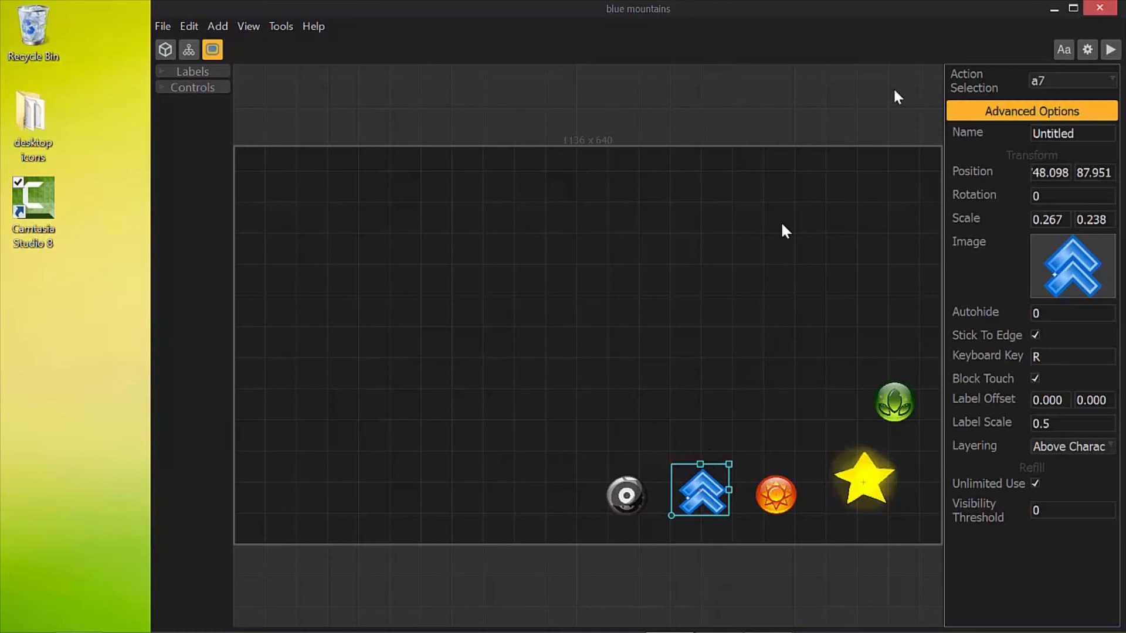
pyautogui.click(1086, 83)
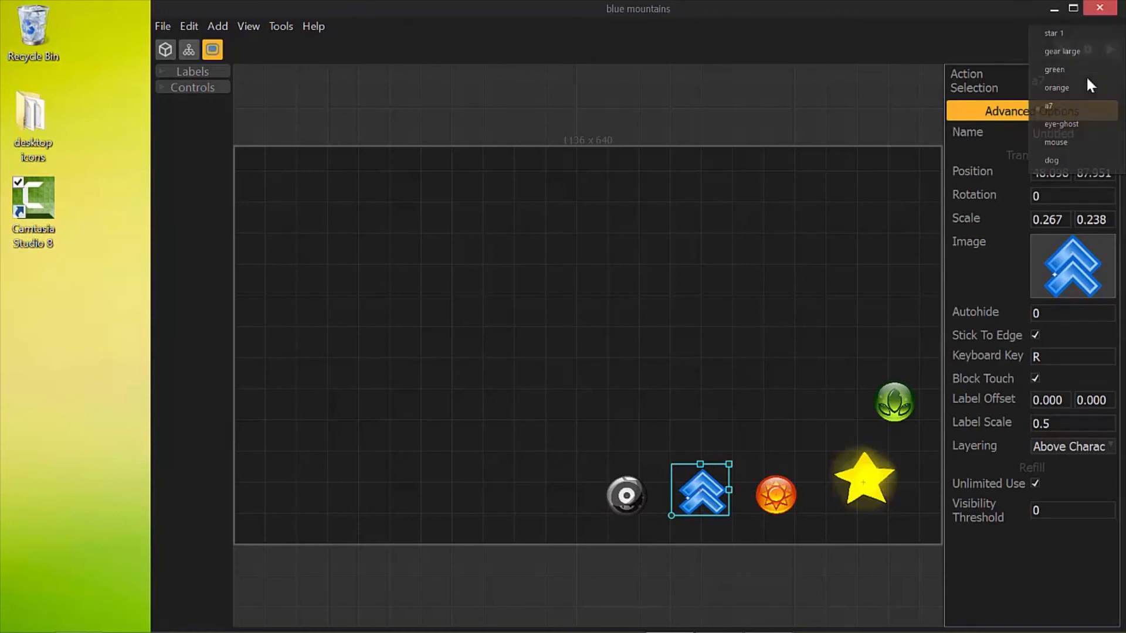
pyautogui.click(1072, 110)
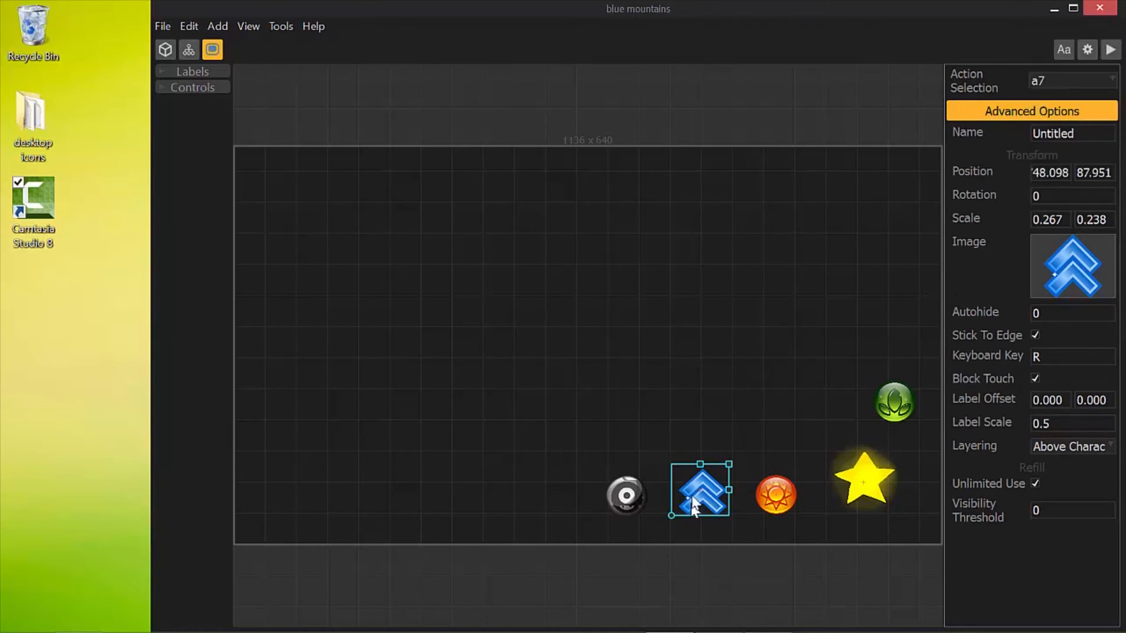
# Return to the level editor and check the name of the a7 action among the action assets
pyautogui.click(167, 51)
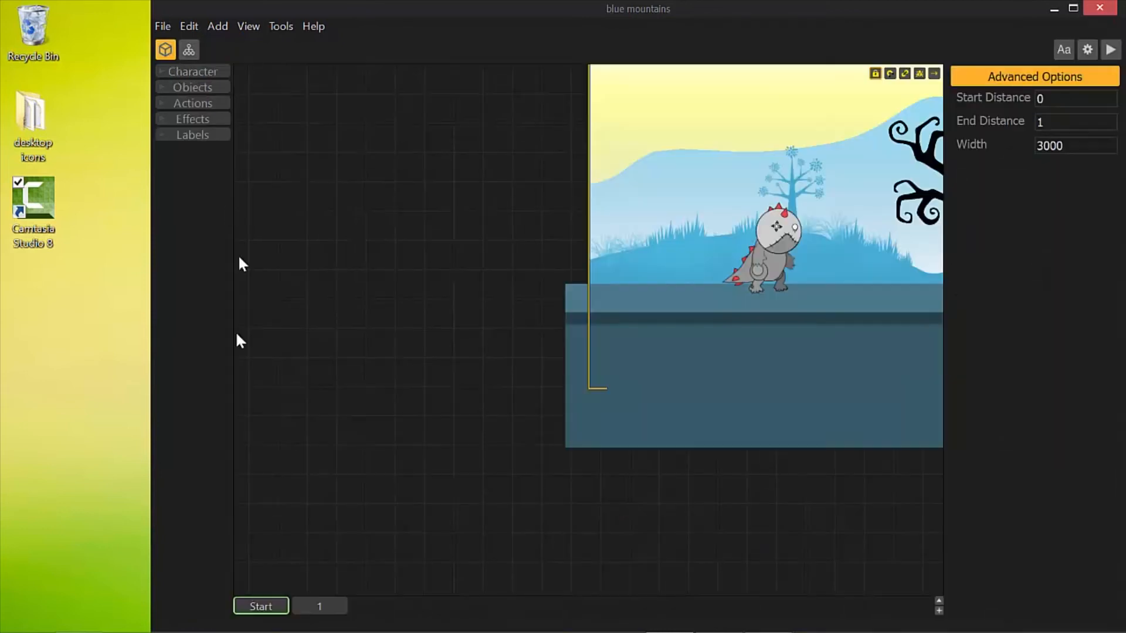
pyautogui.click(183, 103)
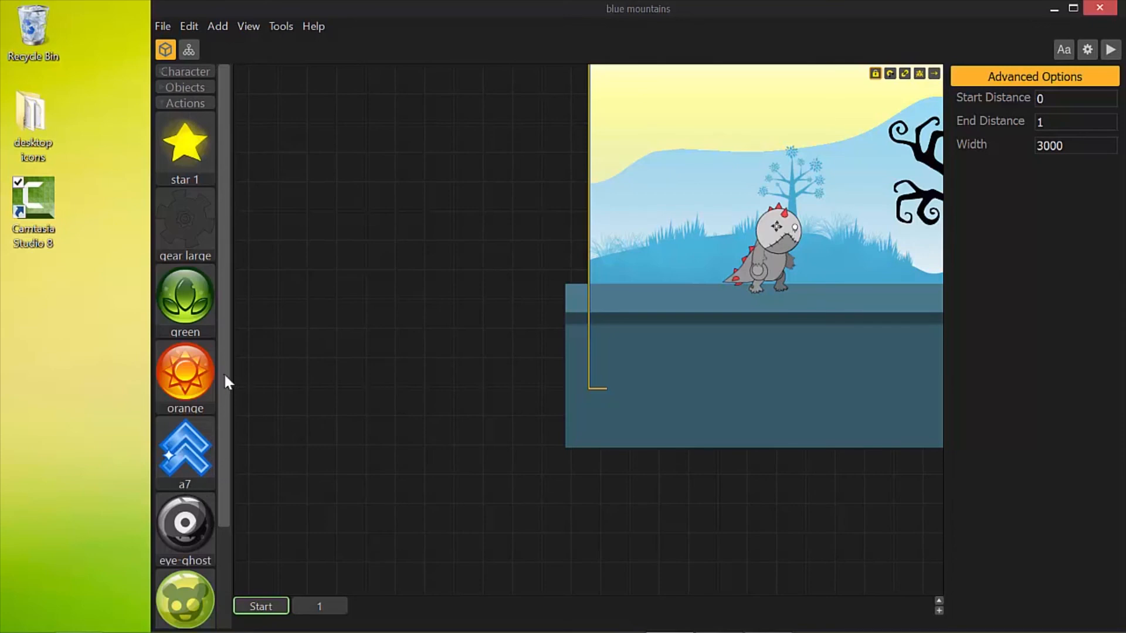
pyautogui.click(186, 463)
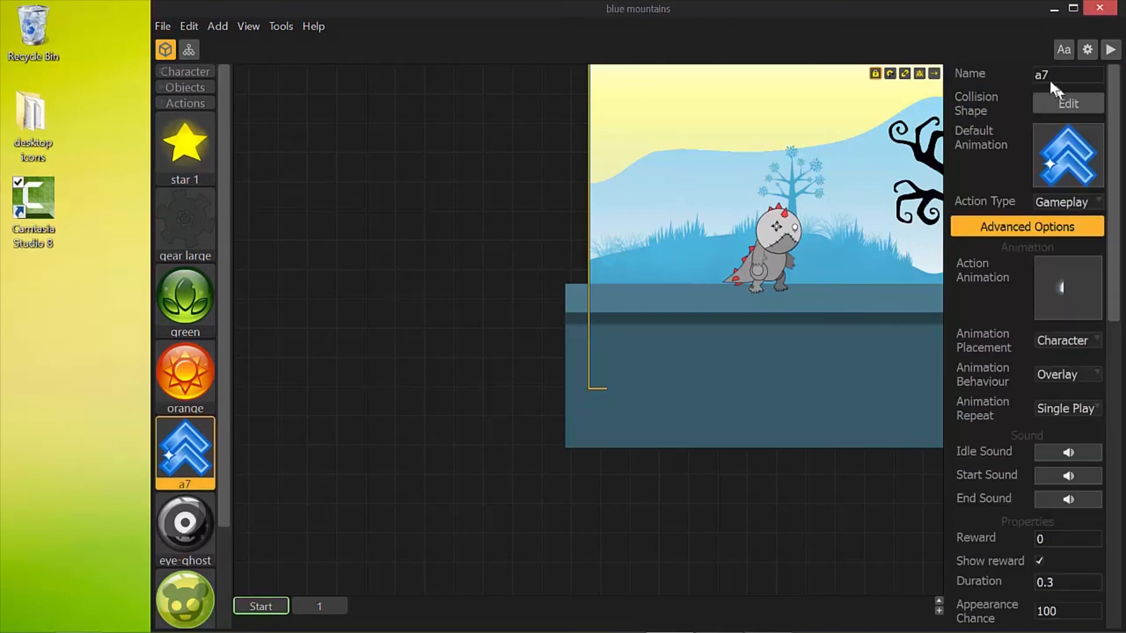
# Inspect the keyboard key assigned to the blue arrow button on the Game Field screen
pyautogui.click(189, 50)
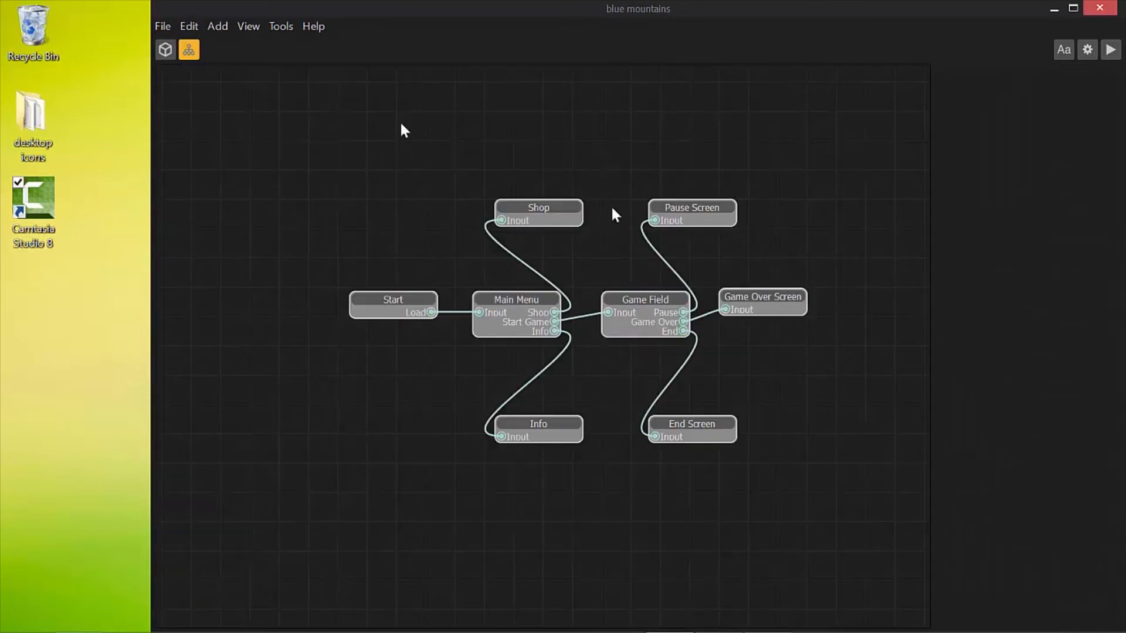
pyautogui.doubleClick(641, 304)
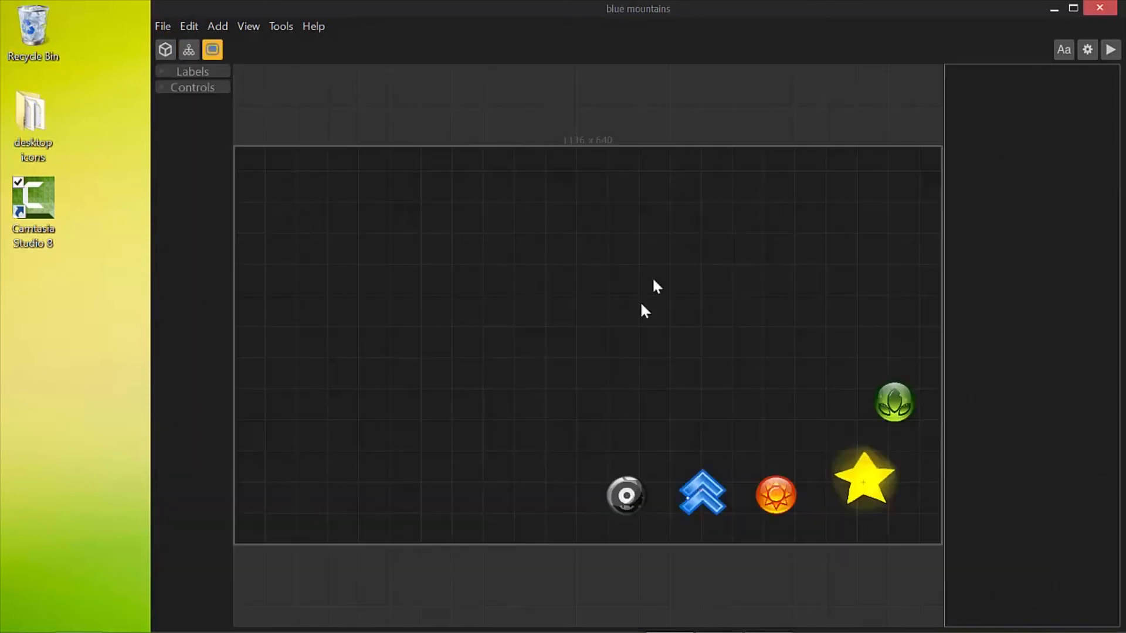
pyautogui.click(706, 492)
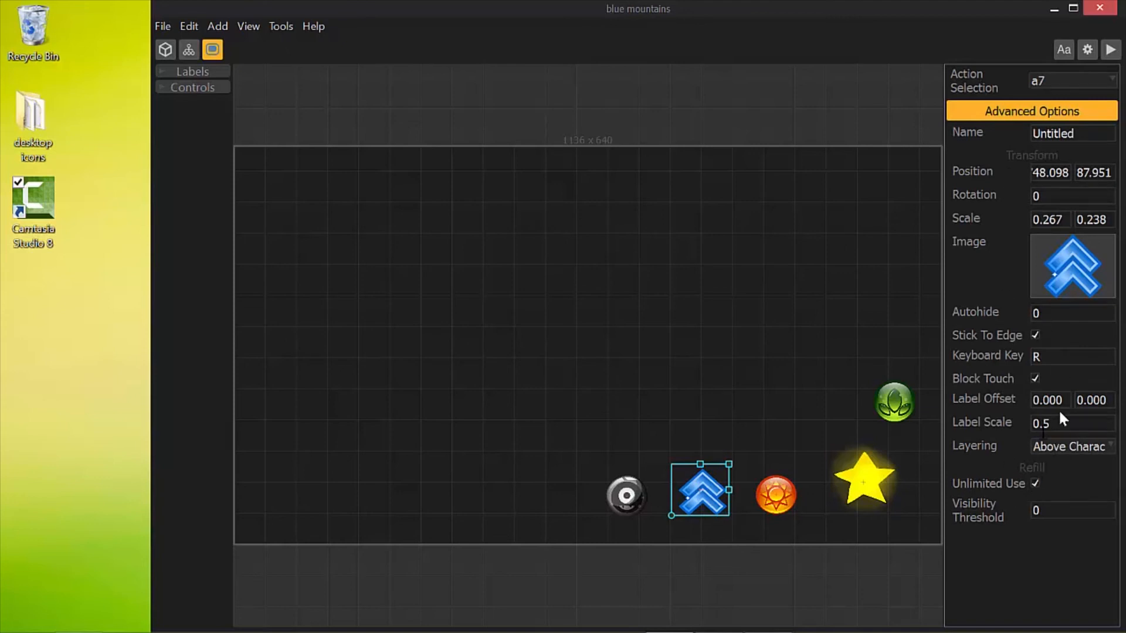
pyautogui.click(1050, 359)
# Examine the a7 action's type, action animation and animation settings in the level editor
pyautogui.click(165, 51)
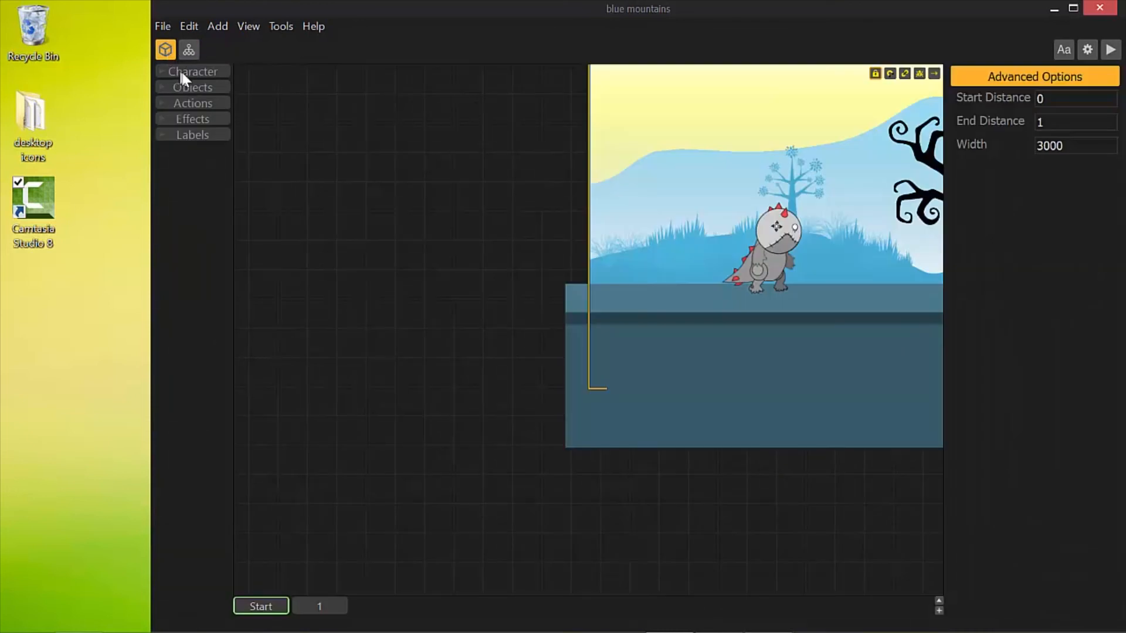
pyautogui.click(191, 104)
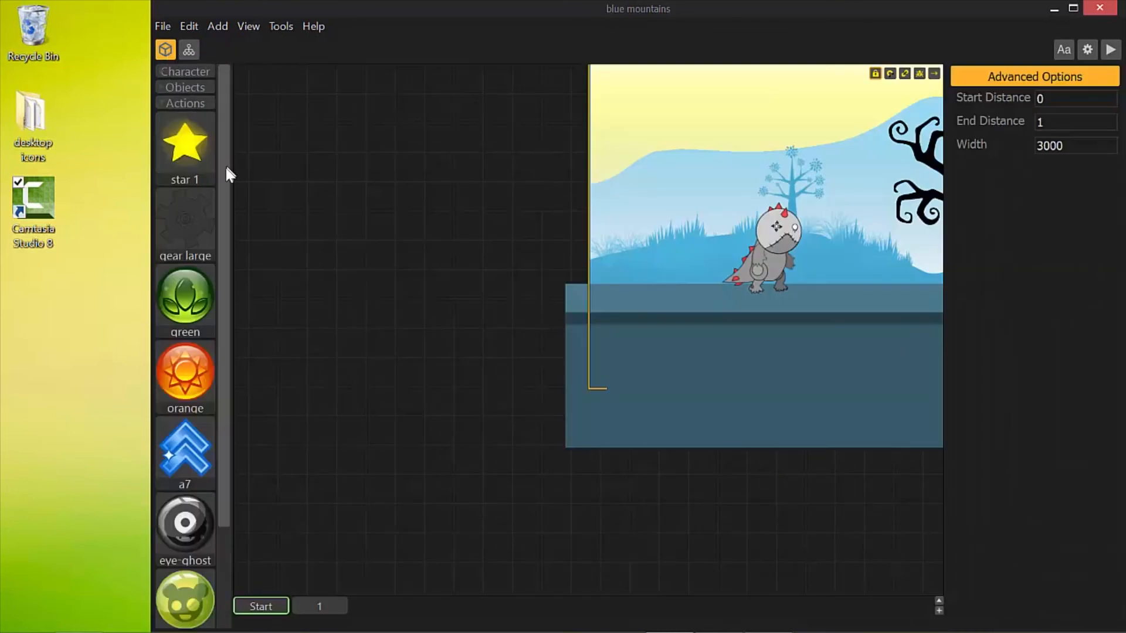
pyautogui.moveTo(226, 176); pyautogui.dragTo(240, 296)
pyautogui.click(187, 332)
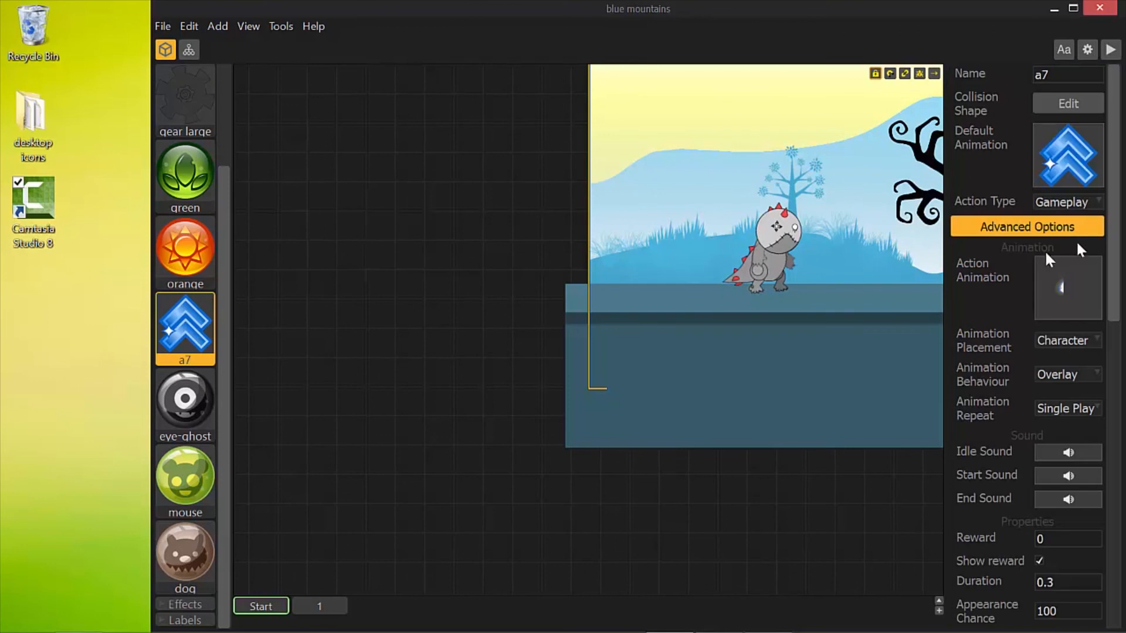
pyautogui.moveTo(1113, 251)
pyautogui.mouseDown()
pyautogui.moveTo(1119, 420)
pyautogui.moveTo(1115, 270)
pyautogui.mouseUp()
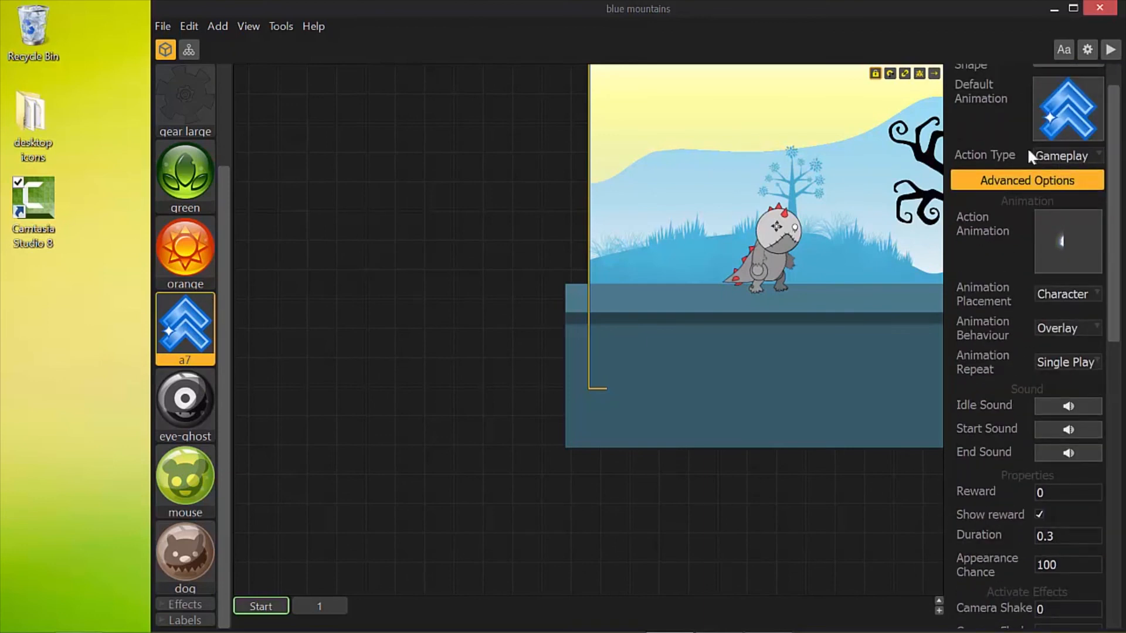
pyautogui.moveTo(1114, 171); pyautogui.dragTo(1119, 148)
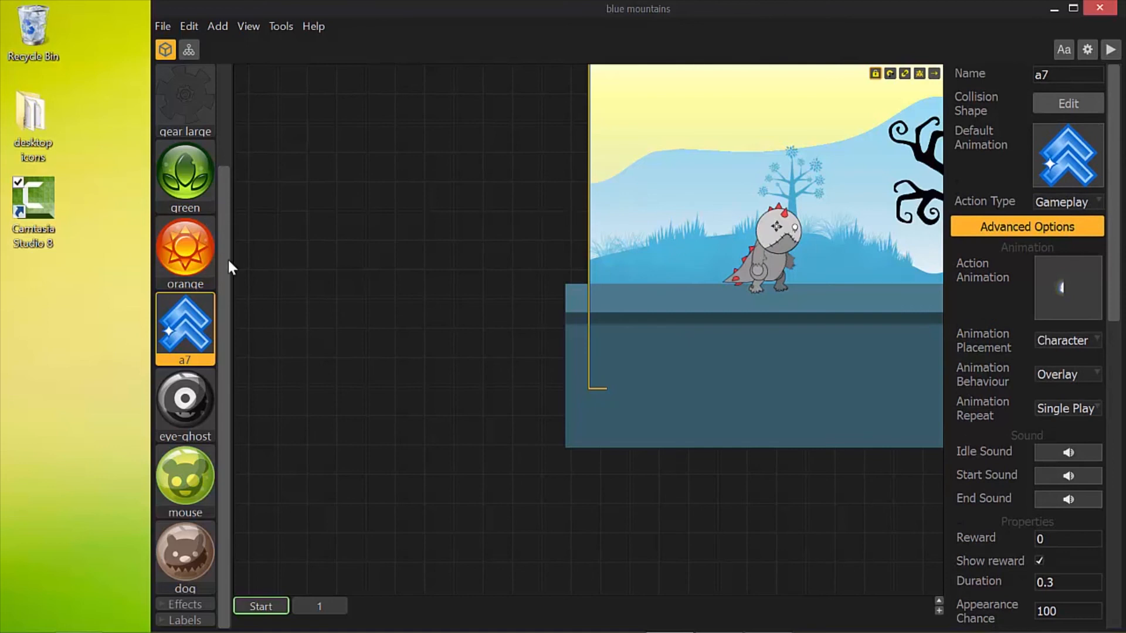
# Review the orange action's type, animation, sound and duration settings, and open its action animation in the Animation Editor
pyautogui.moveTo(229, 262); pyautogui.dragTo(229, 234)
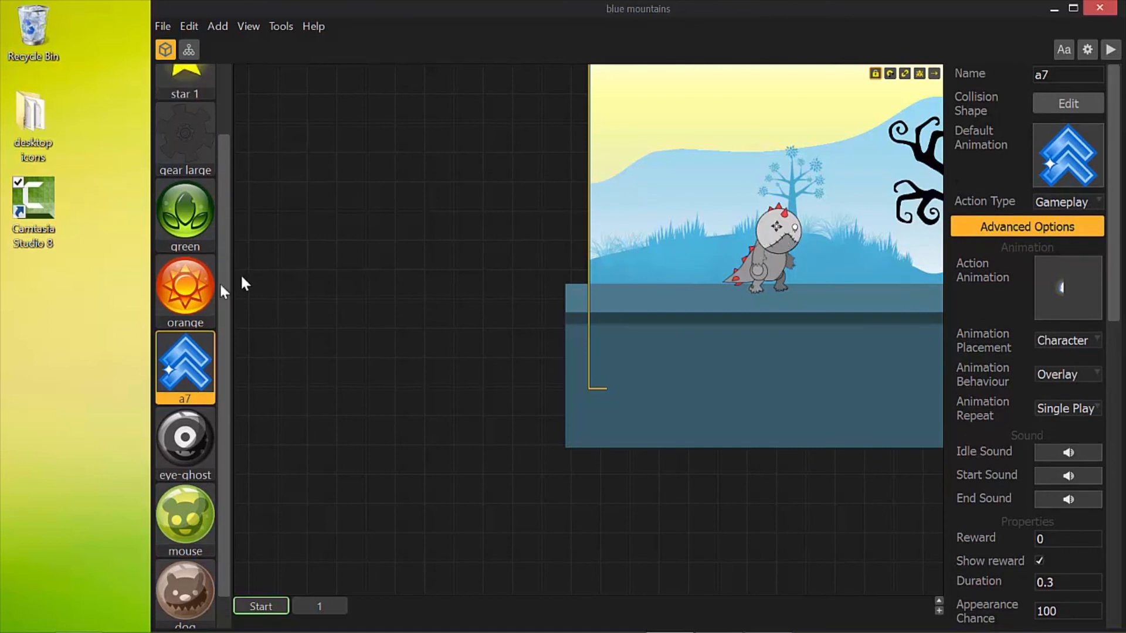
pyautogui.click(185, 299)
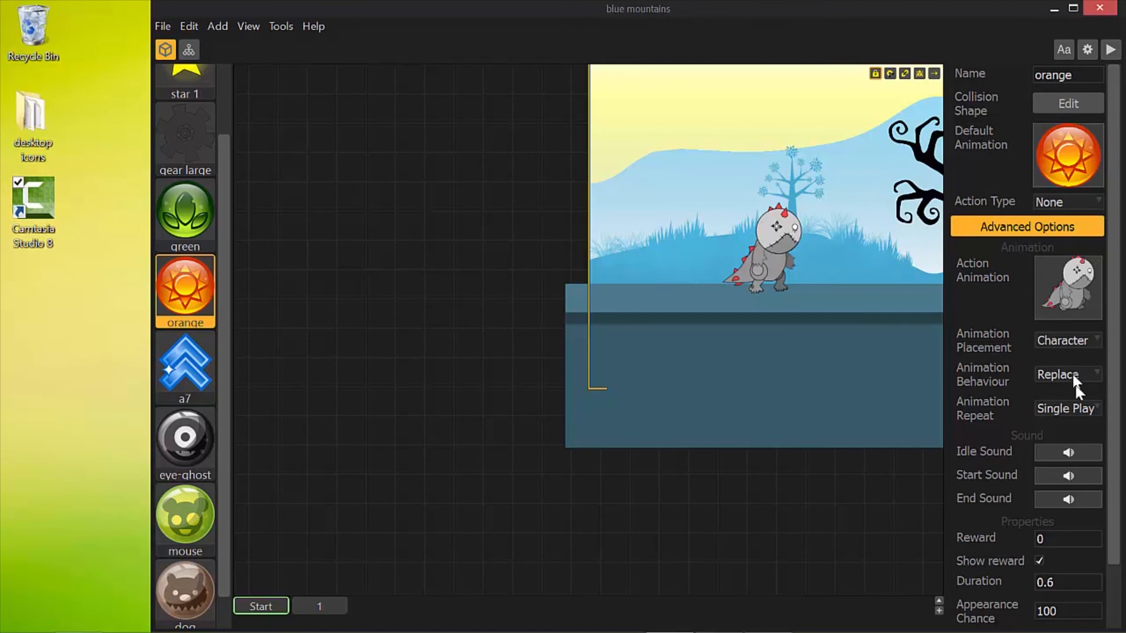
pyautogui.scroll(-2, 1111, 402)
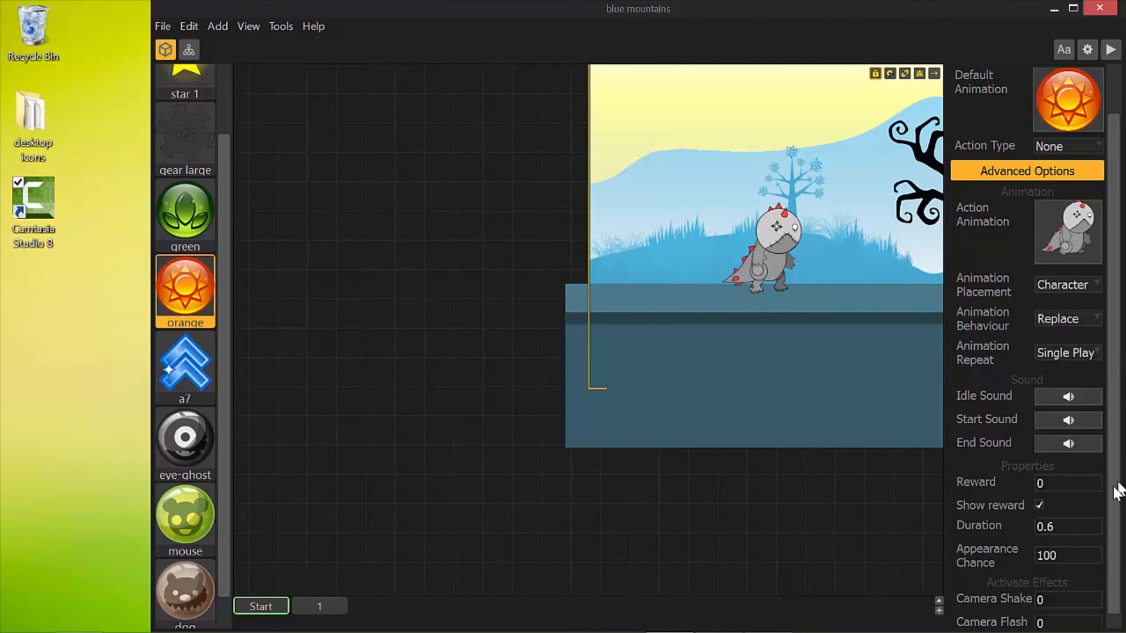
pyautogui.moveTo(1114, 490); pyautogui.dragTo(1114, 401)
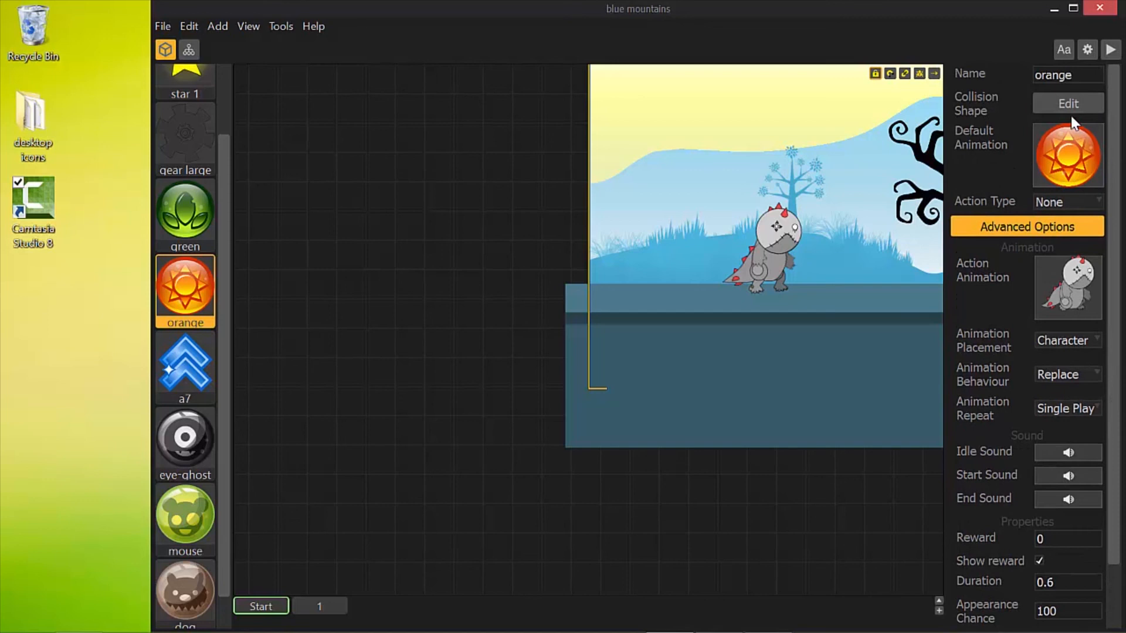
pyautogui.click(1085, 271)
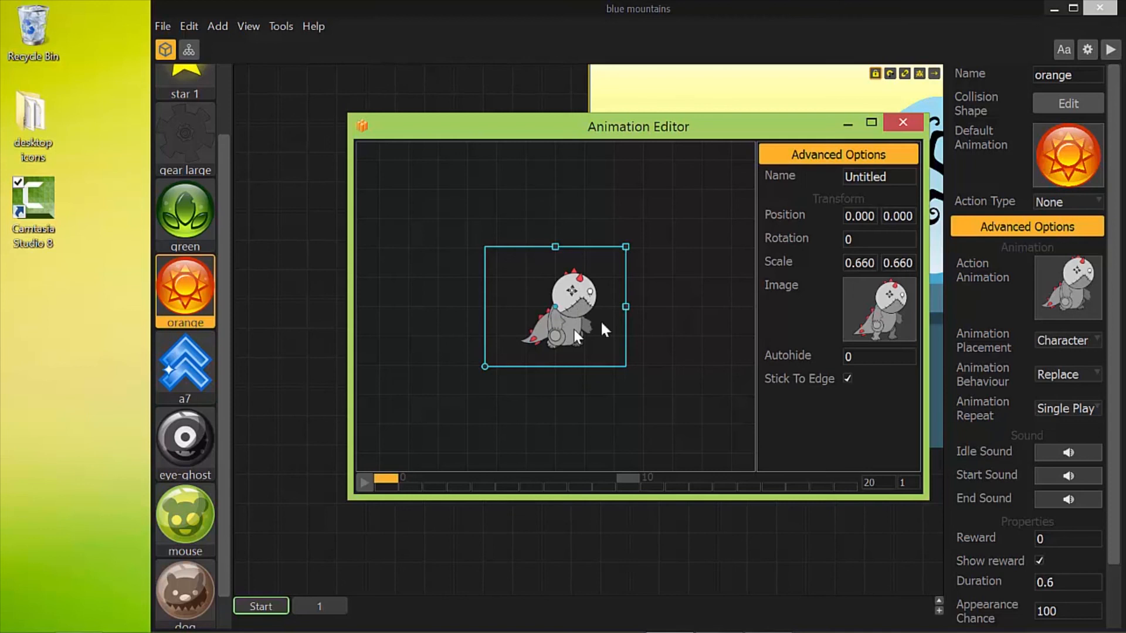
# Close the orange action's Animation Editor and look over the character, tree and platforms in the start level
pyautogui.click(903, 123)
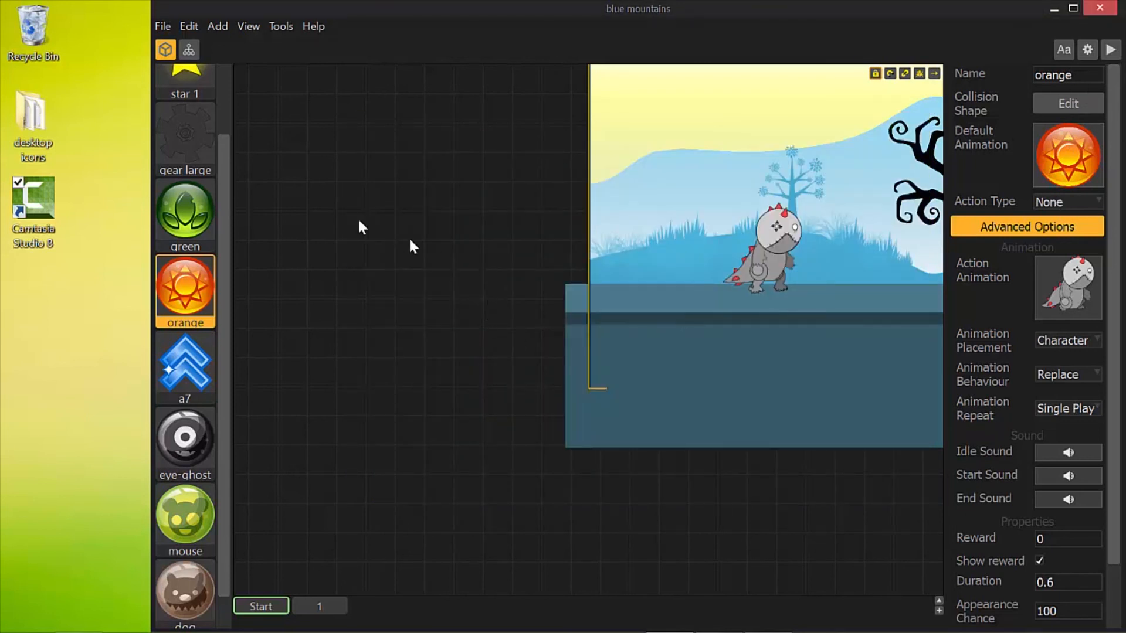
pyautogui.click(496, 196)
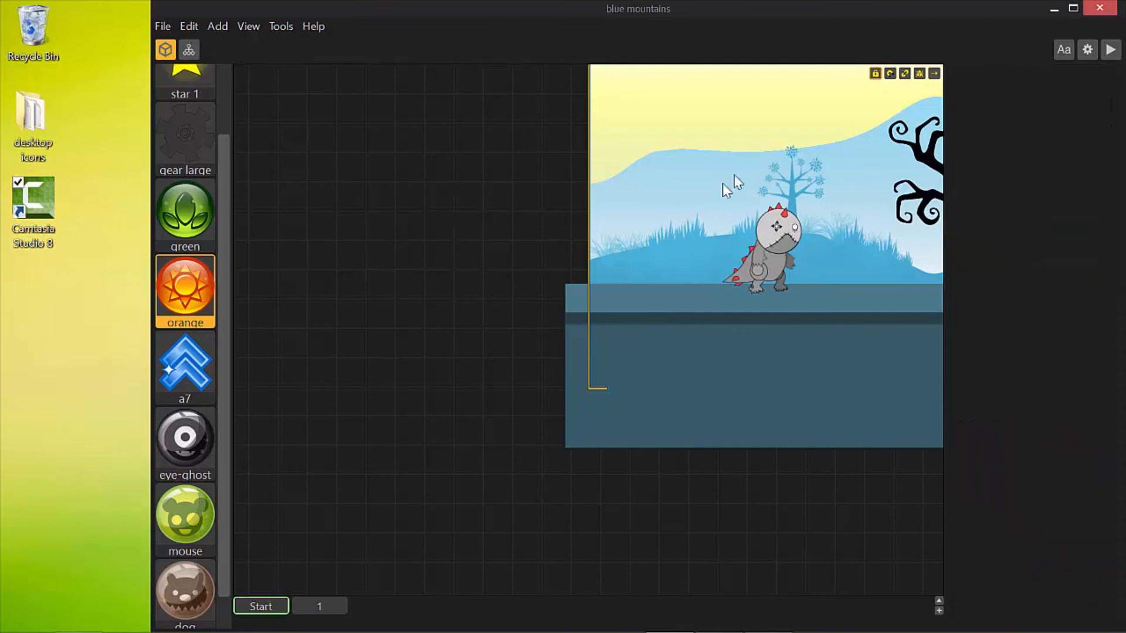
pyautogui.moveTo(718, 188); pyautogui.dragTo(367, 287)
pyautogui.moveTo(519, 300); pyautogui.dragTo(467, 256)
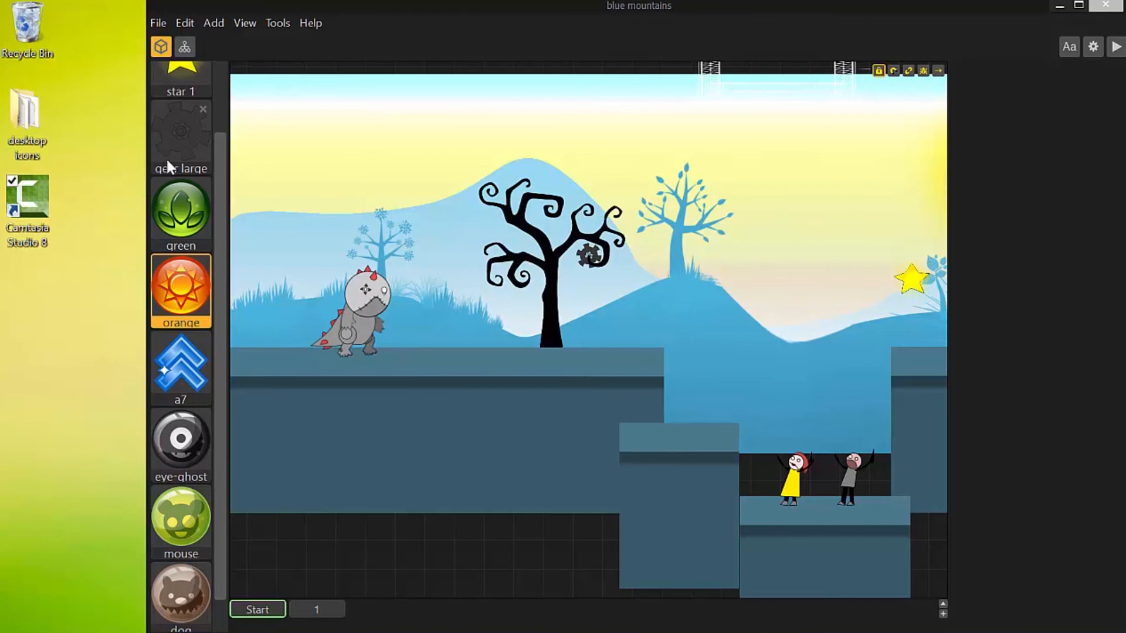
# Open the project settings from the level editor and examine the game frame in the gameplay settings
pyautogui.click(185, 47)
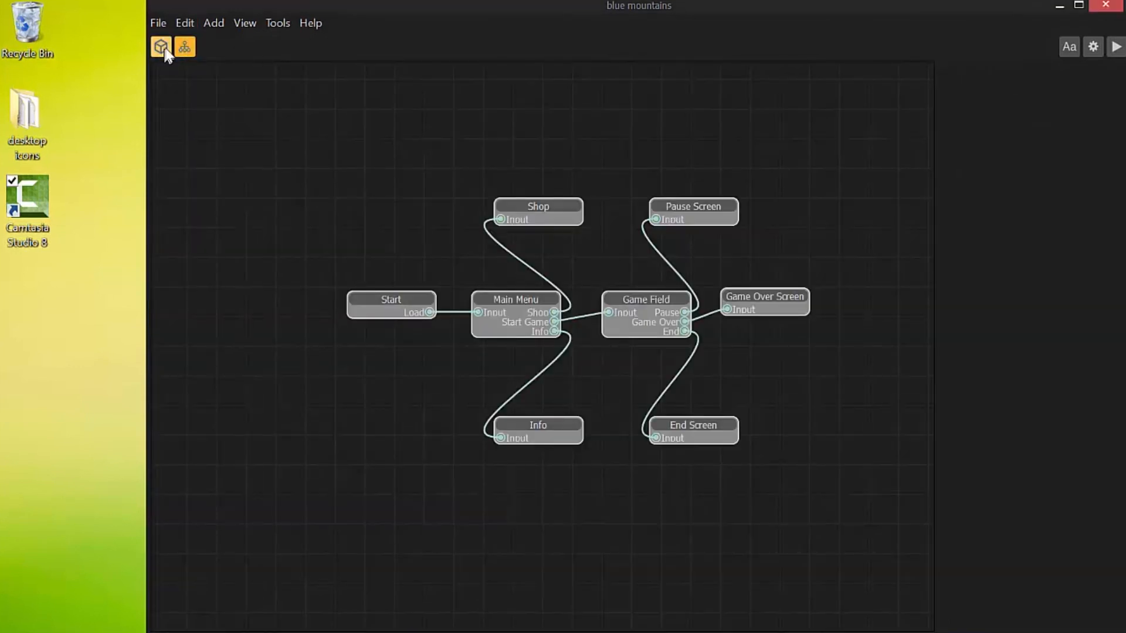
pyautogui.click(161, 47)
pyautogui.click(1091, 46)
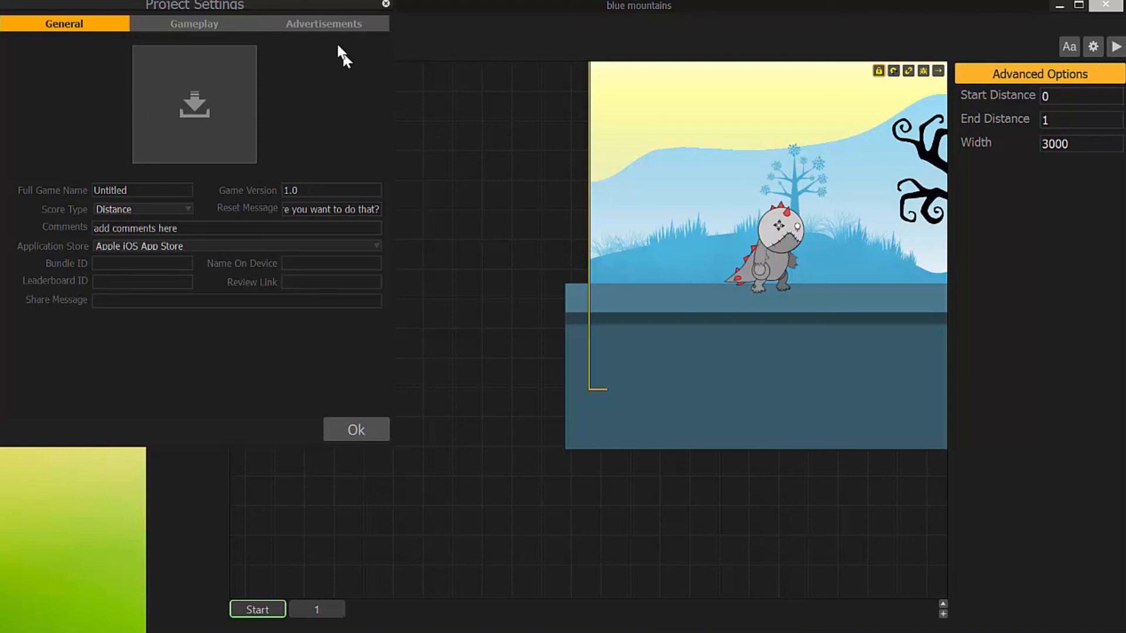
pyautogui.click(191, 23)
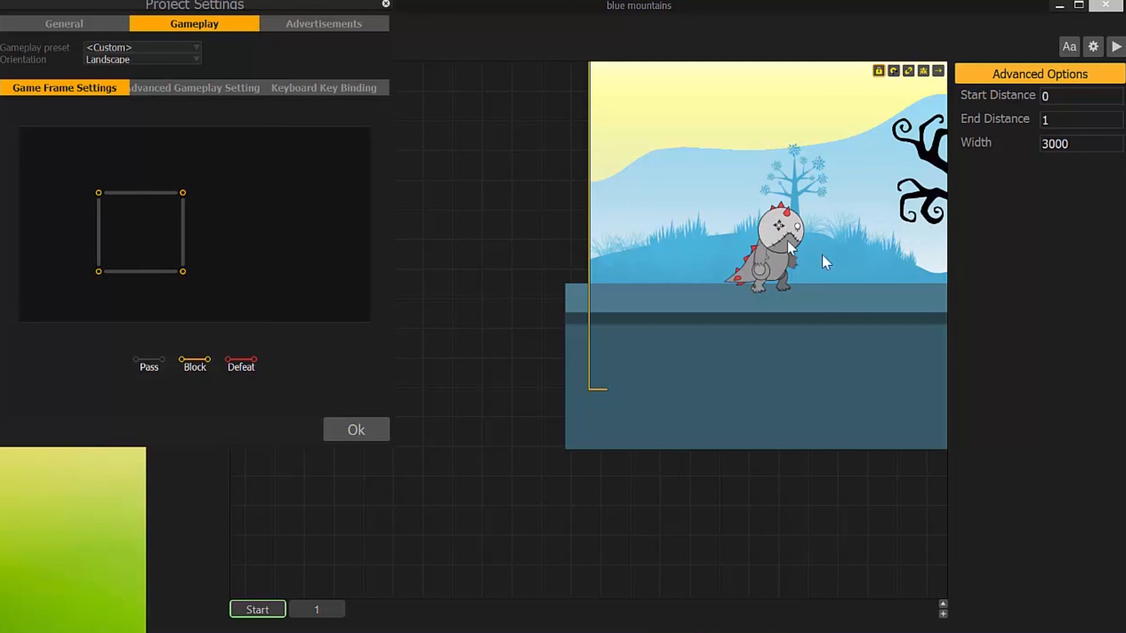
# Move the dinosaur character slightly back along the platform, to about position 53.7, 38.2
pyautogui.moveTo(773, 253); pyautogui.dragTo(785, 210)
pyautogui.moveTo(794, 273); pyautogui.dragTo(754, 253)
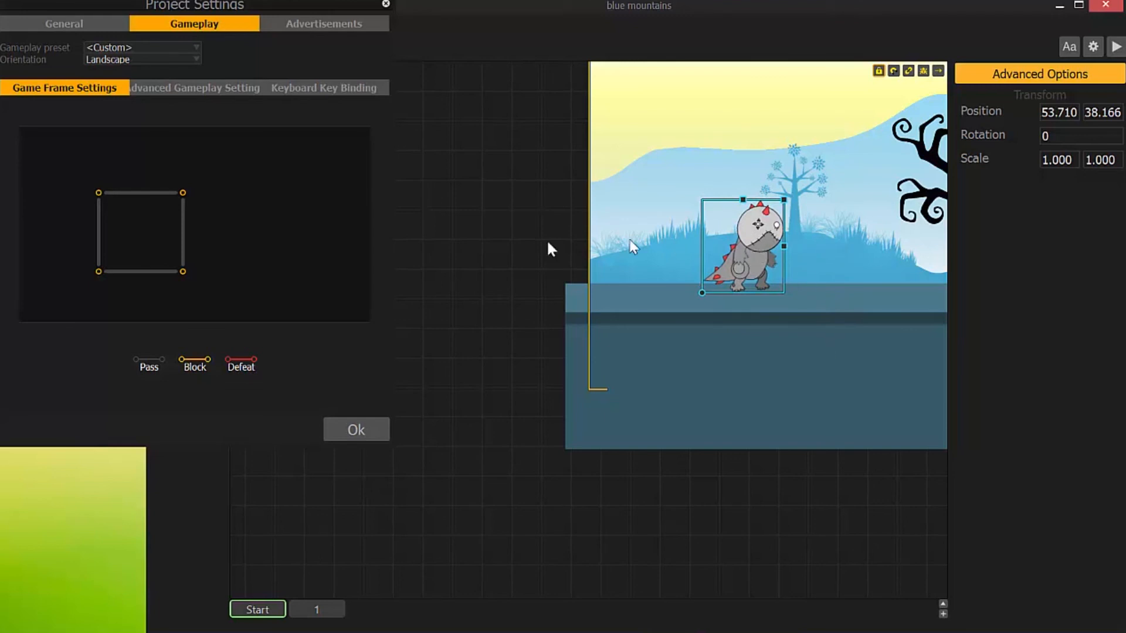
# Review the advanced gameplay settings and the keyboard key bindings, and close the project settings
pyautogui.click(182, 90)
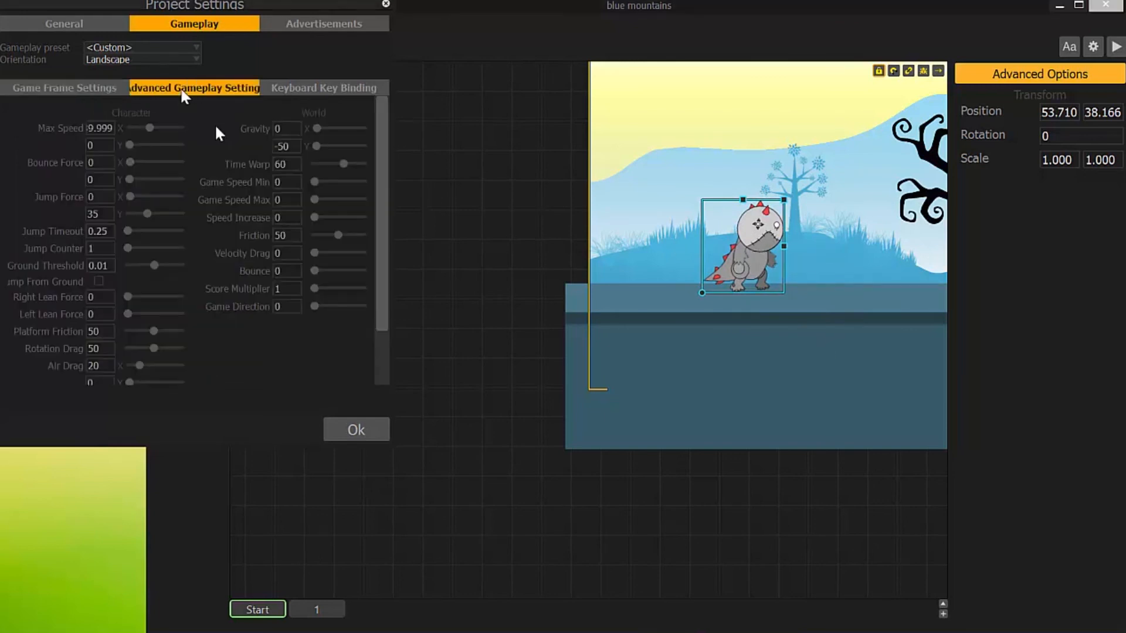
pyautogui.click(329, 89)
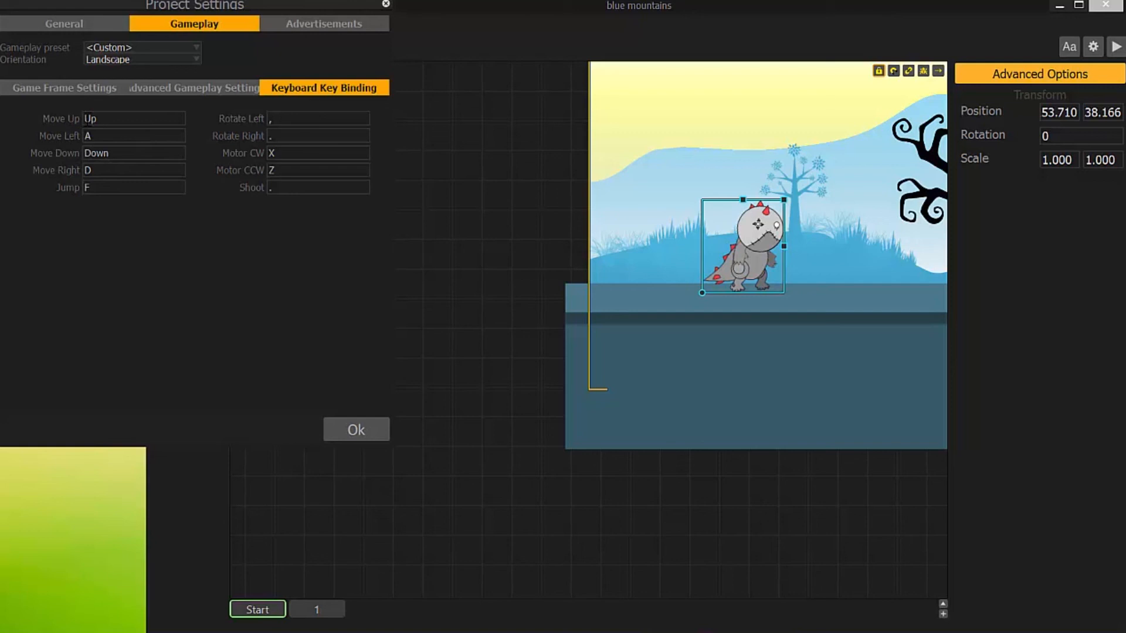
pyautogui.click(370, 429)
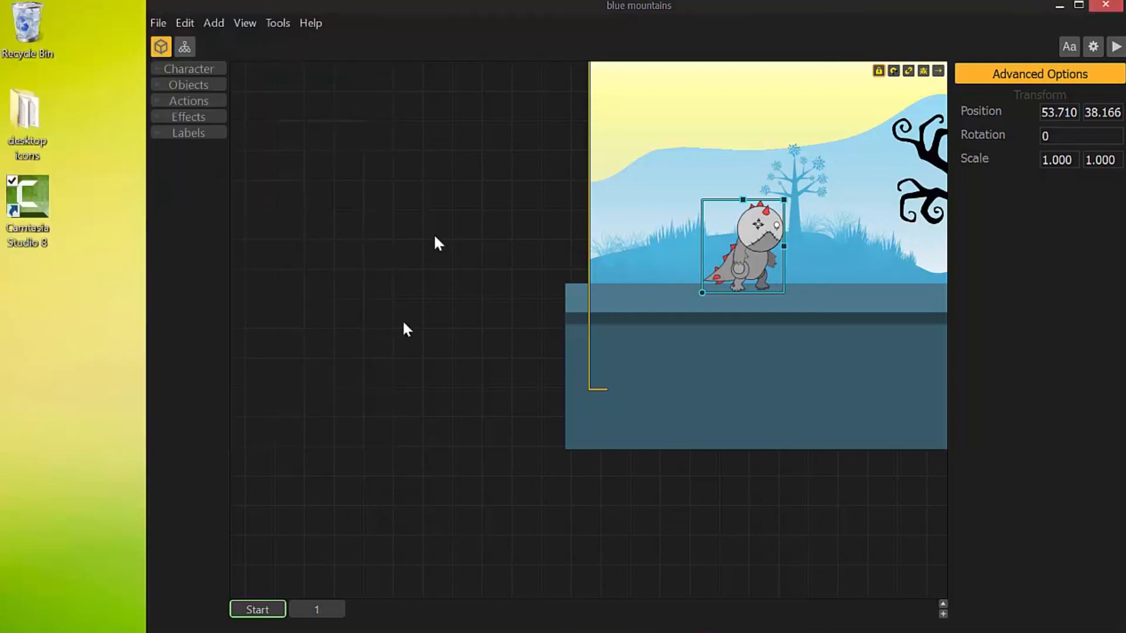
# Open the Game Field screen and inspect the keyboard keys assigned to the blue arrow, orange and green action buttons
pyautogui.click(185, 47)
pyautogui.doubleClick(625, 301)
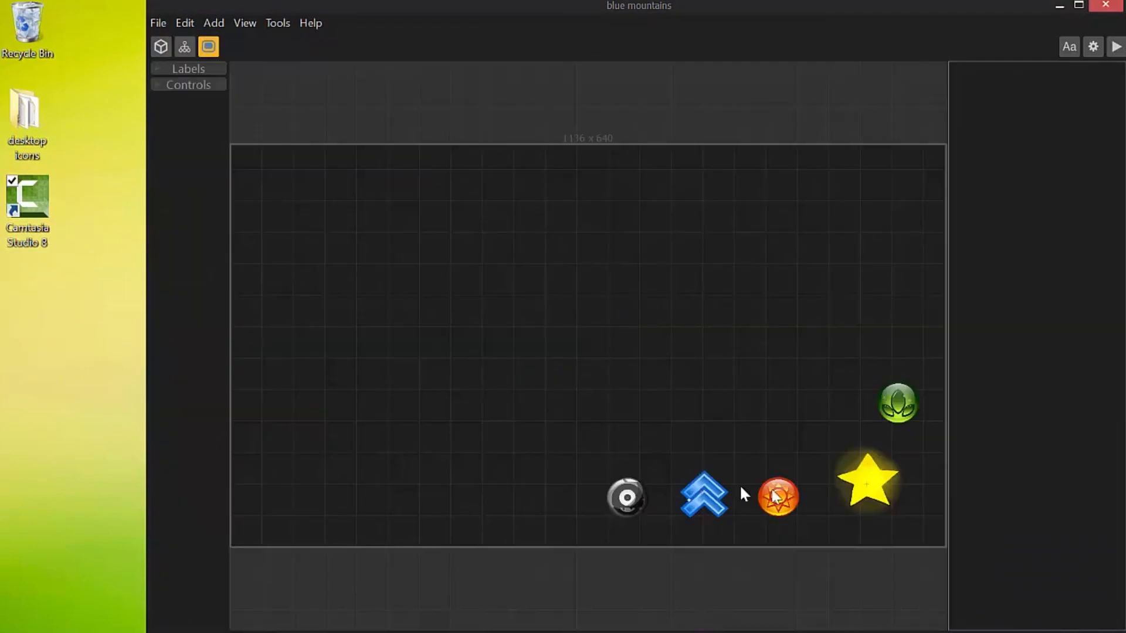
pyautogui.click(704, 493)
pyautogui.click(786, 500)
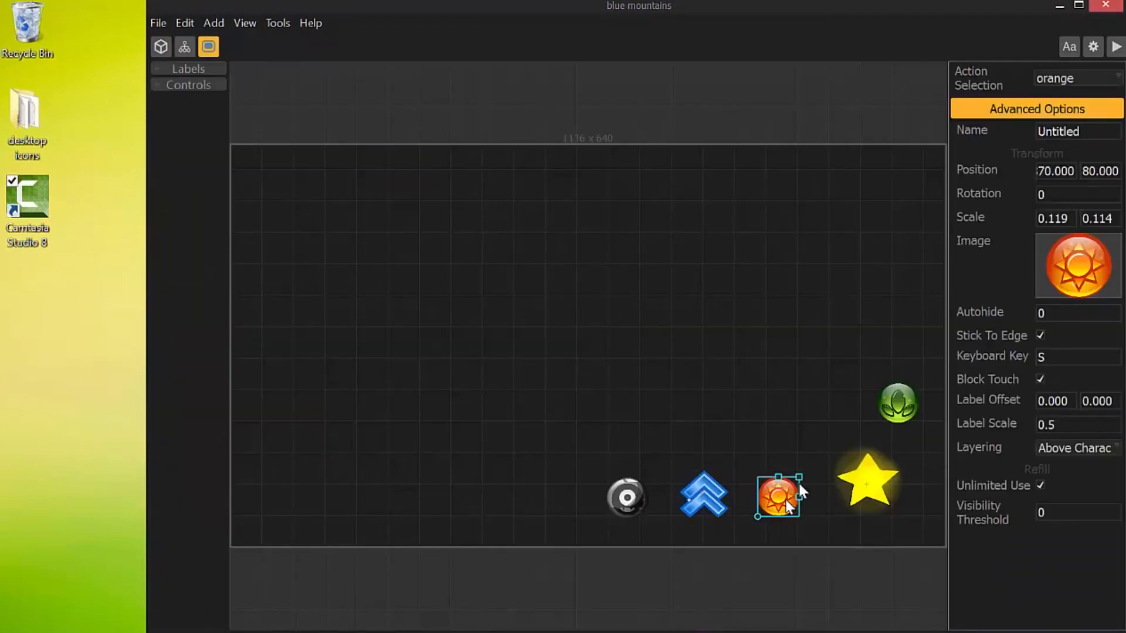
pyautogui.click(883, 445)
pyautogui.click(897, 403)
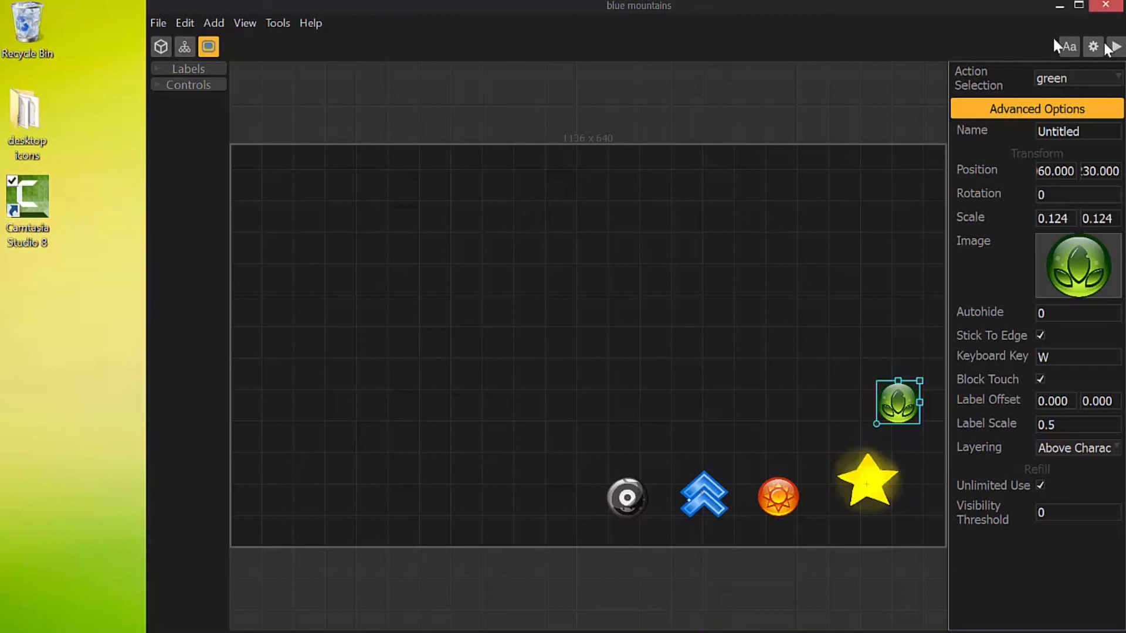
pyautogui.moveTo(840, 5); pyautogui.dragTo(791, 5)
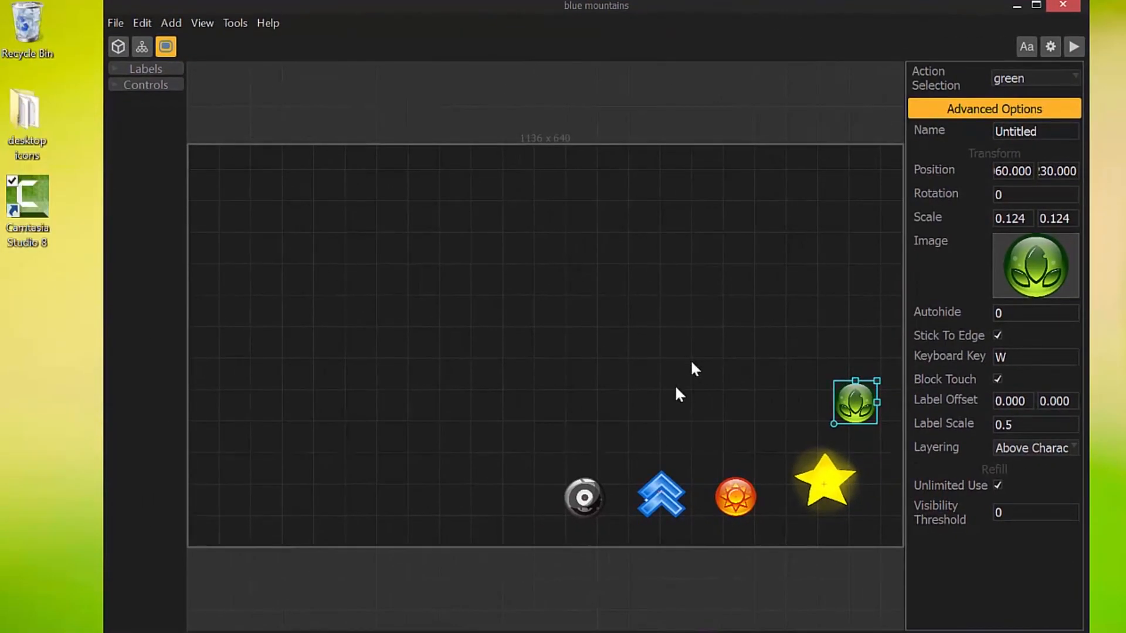